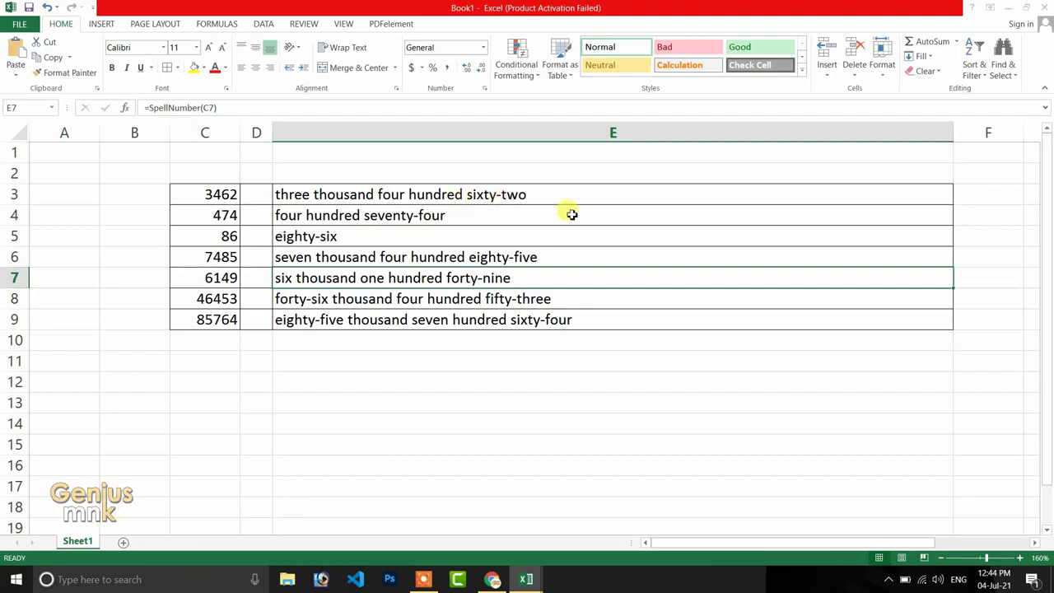
After checking E3's formula, enter =SpellNumber(C9) in E12 to spell out 85764.
left_click(356, 198)
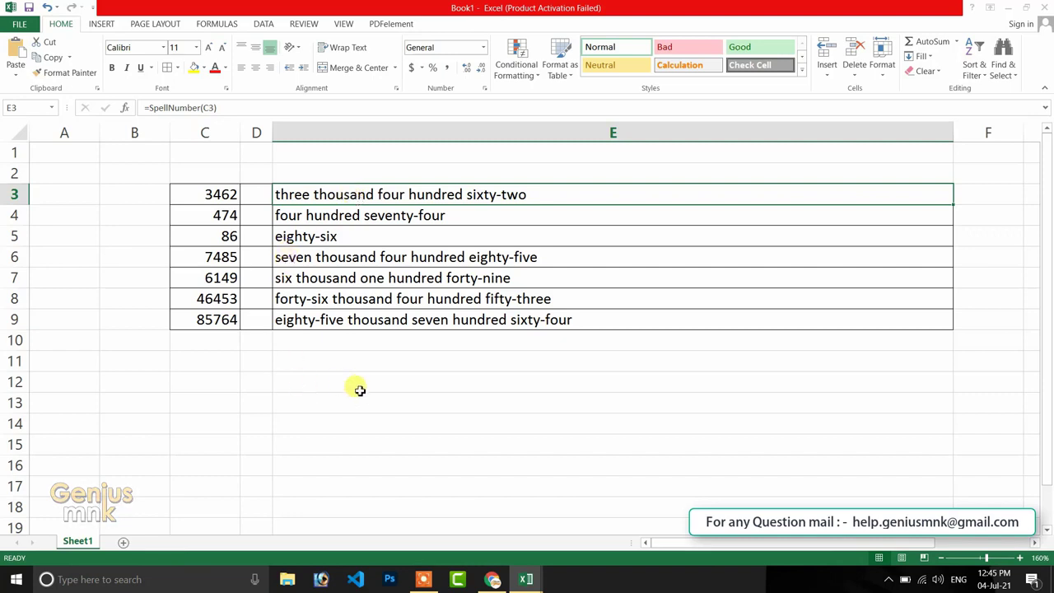
key("Down")
left_click(386, 382)
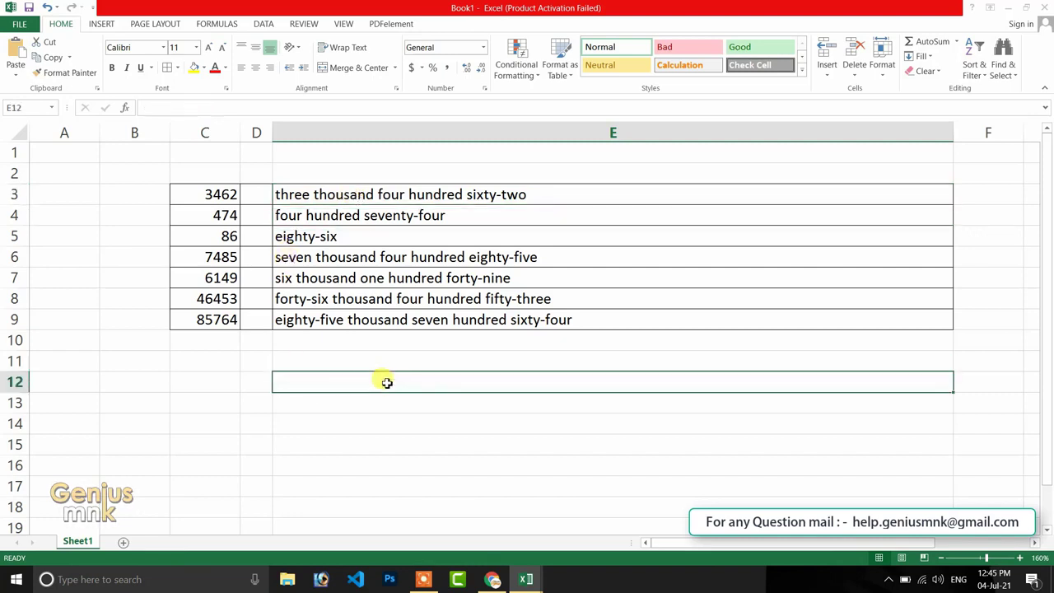
type("=")
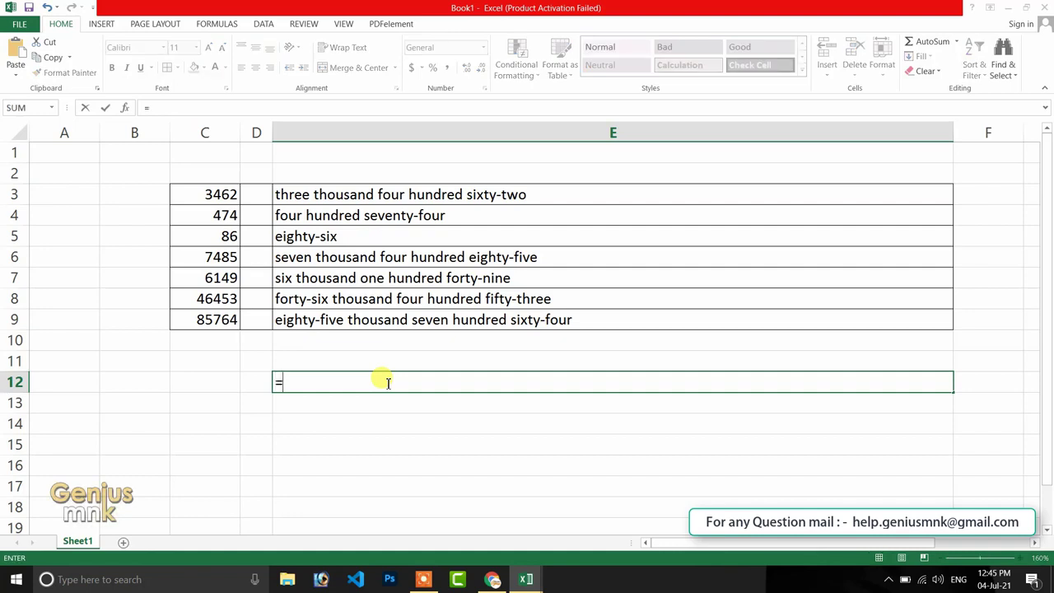
type("spe")
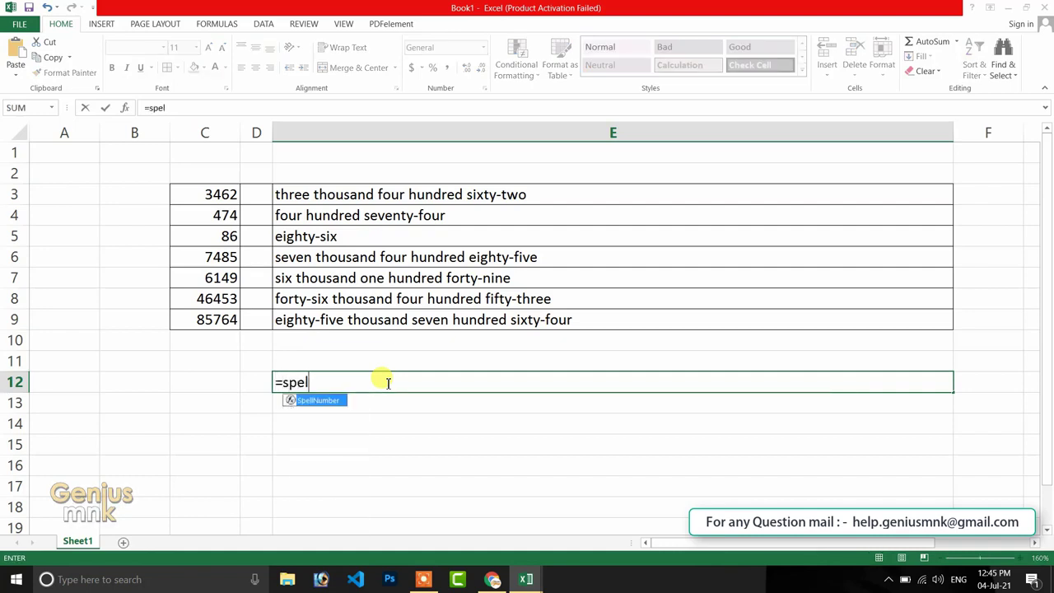
type("l")
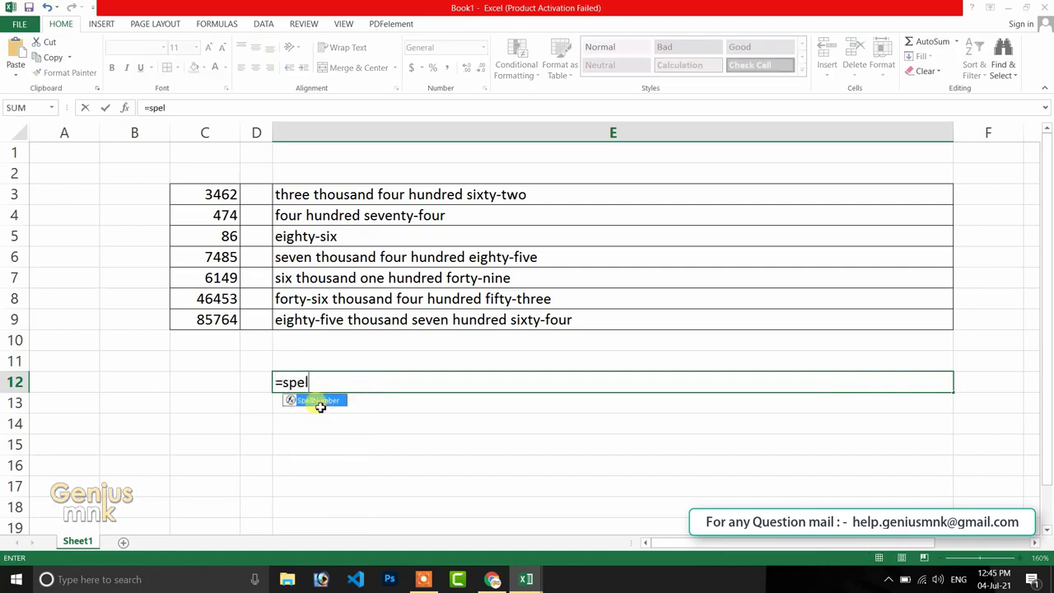
double_click(320, 401)
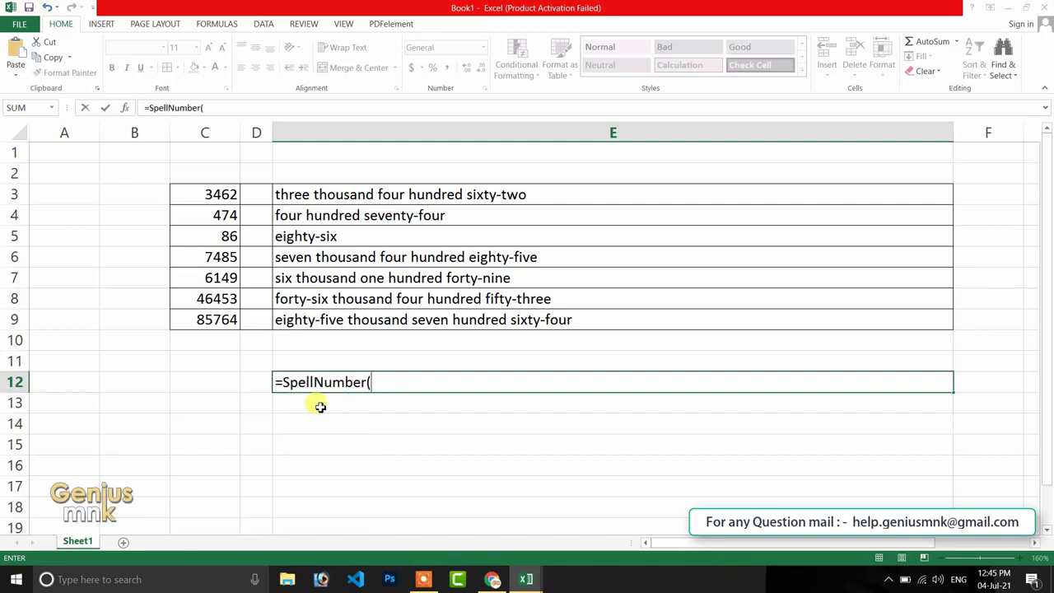
left_click(219, 320)
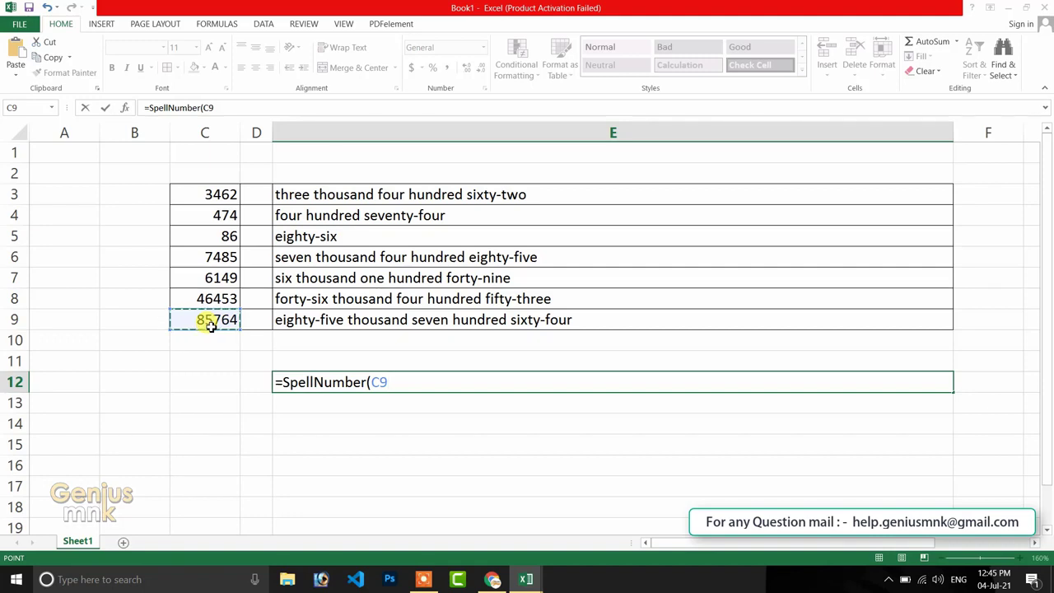
type(")")
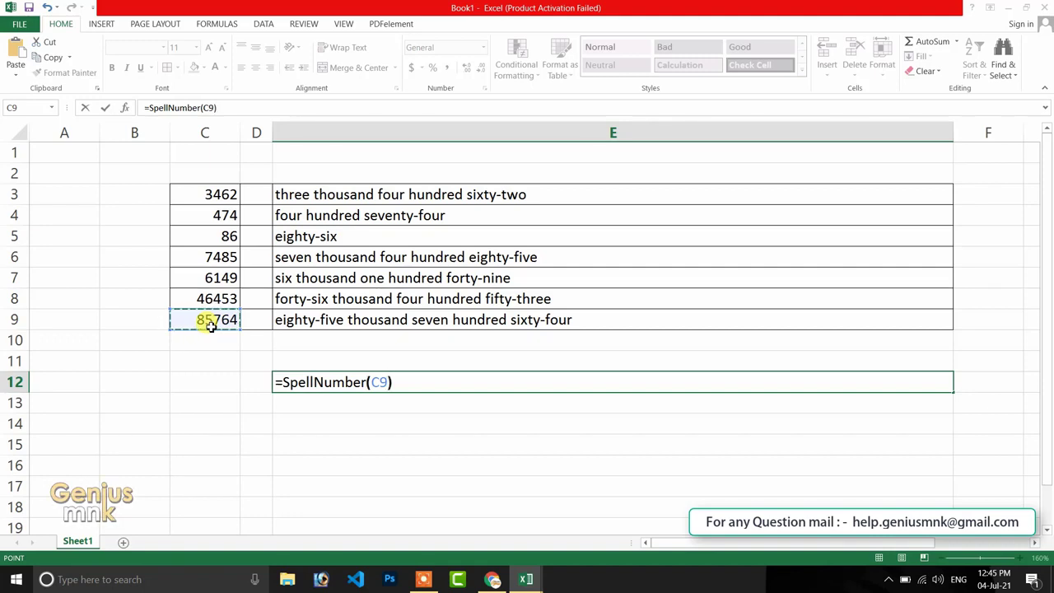
key("Return")
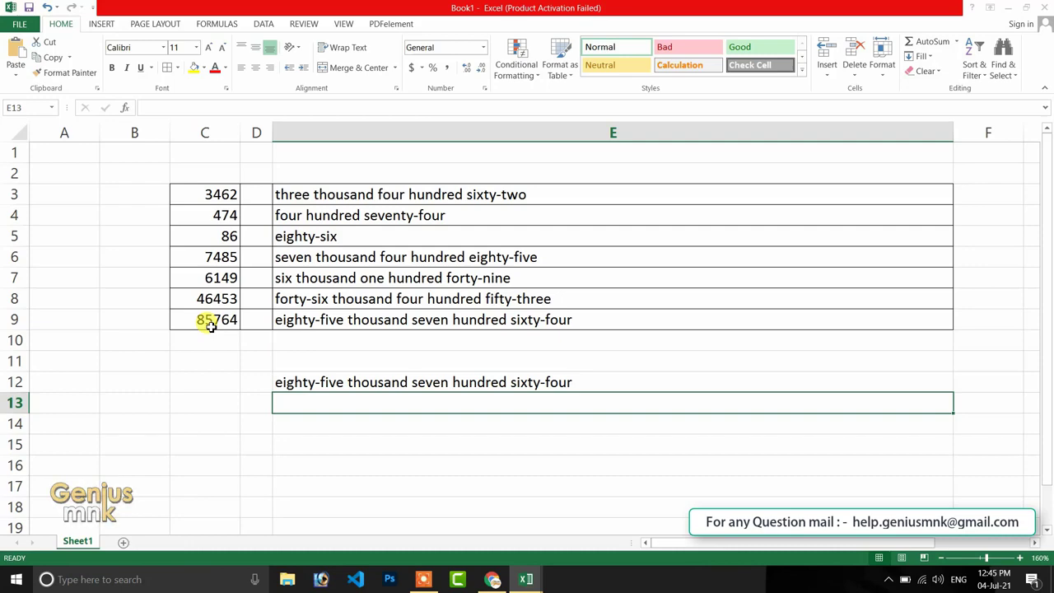
Open the Desktop text file 'convert number to word by genius mnk' in a maximized Notepad window.
left_click(287, 578)
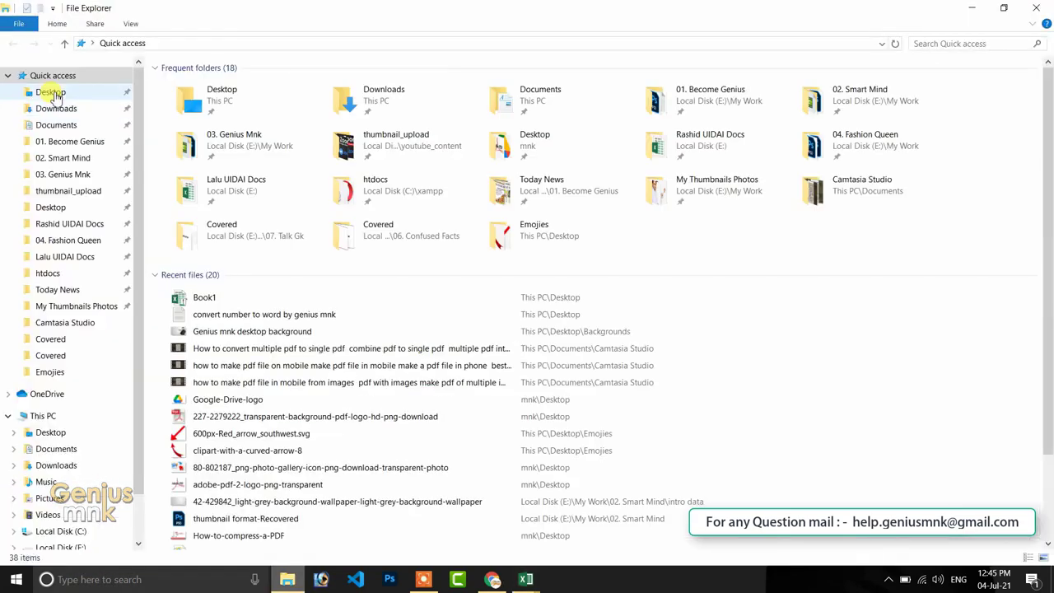
left_click(50, 91)
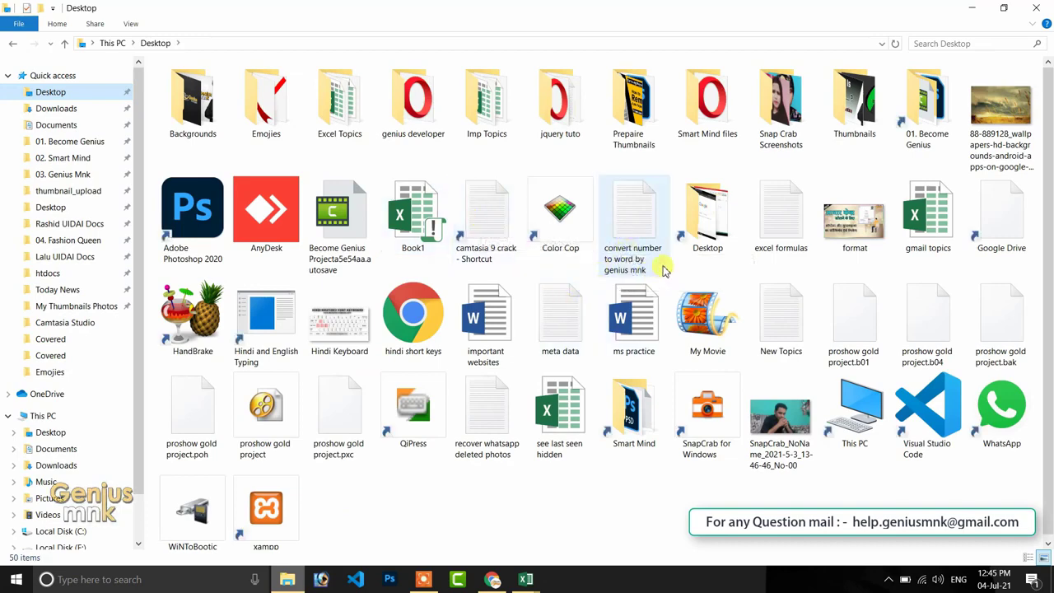
double_click(640, 240)
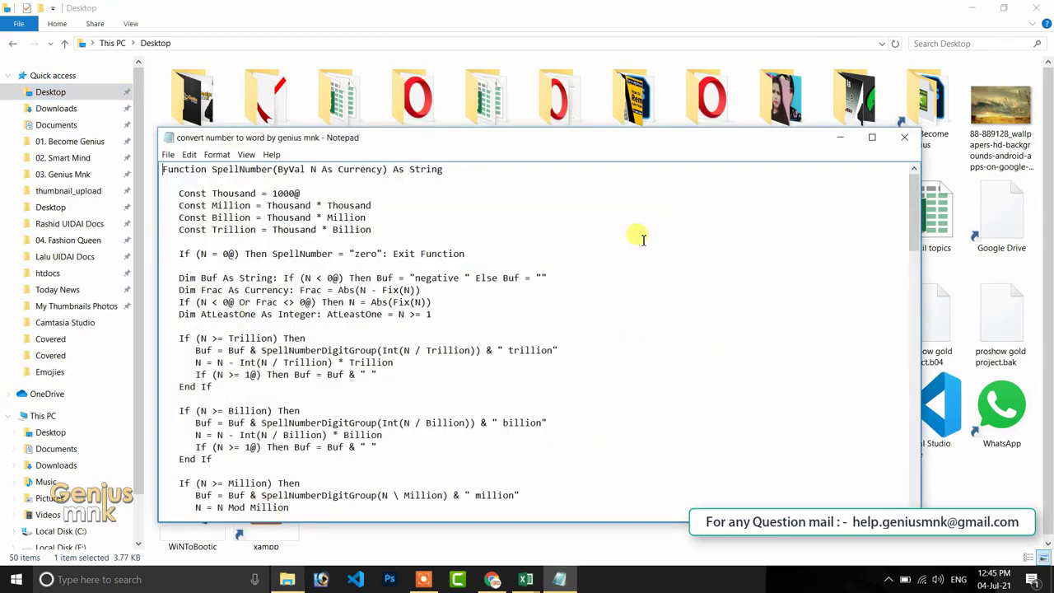
left_click(871, 139)
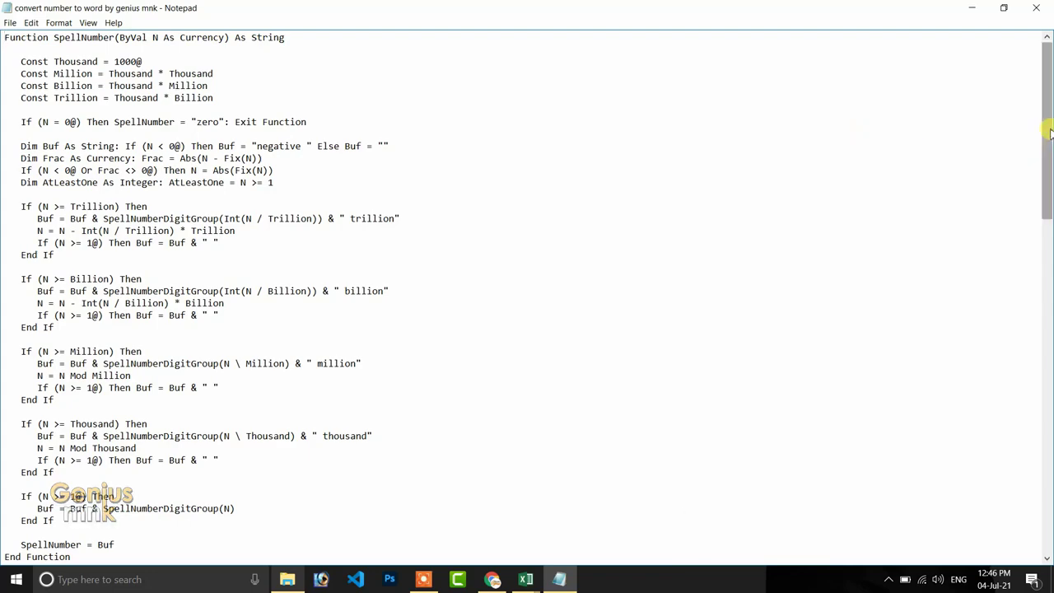
Highlight and deselect the SpellNumber function name in the code, then minimize Notepad.
left_click_drag(1049, 130, 1049, 115)
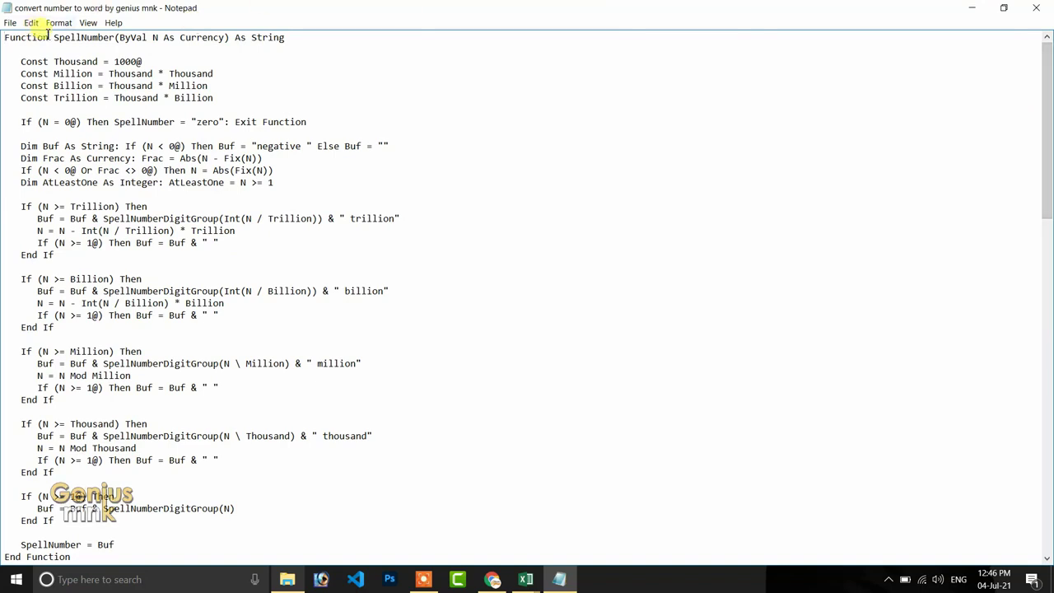
mouse_move(49, 37)
left_mouse_down()
mouse_move(7, 39)
mouse_move(117, 37)
left_mouse_up()
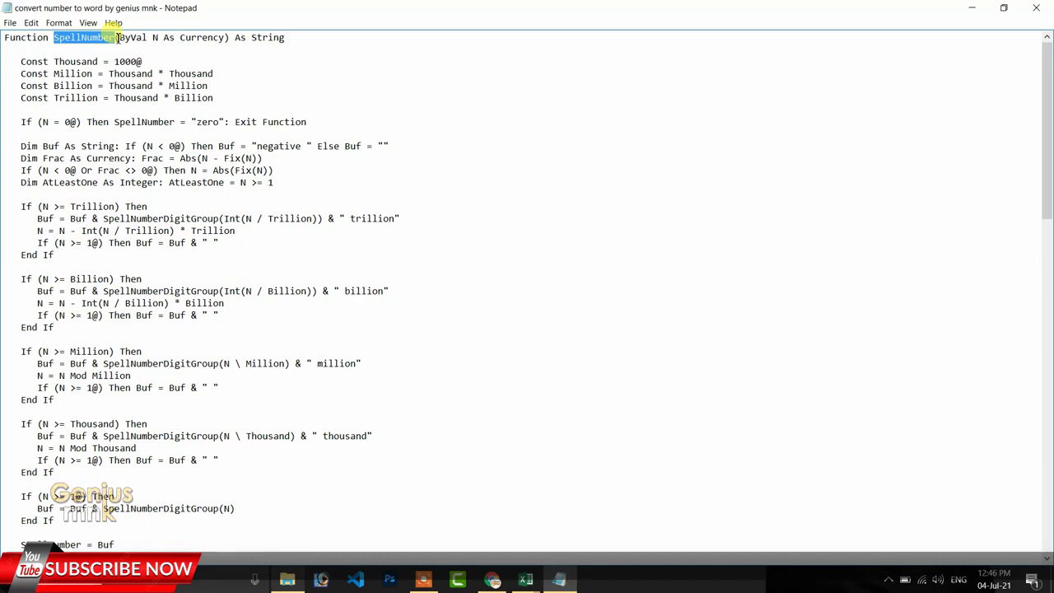
left_click(83, 93)
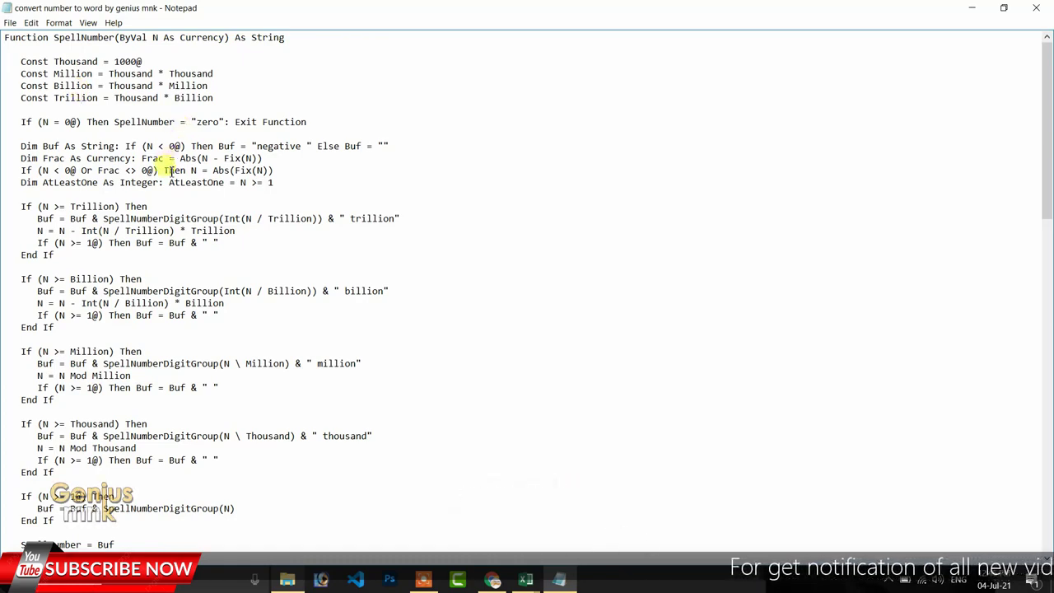
left_click(972, 10)
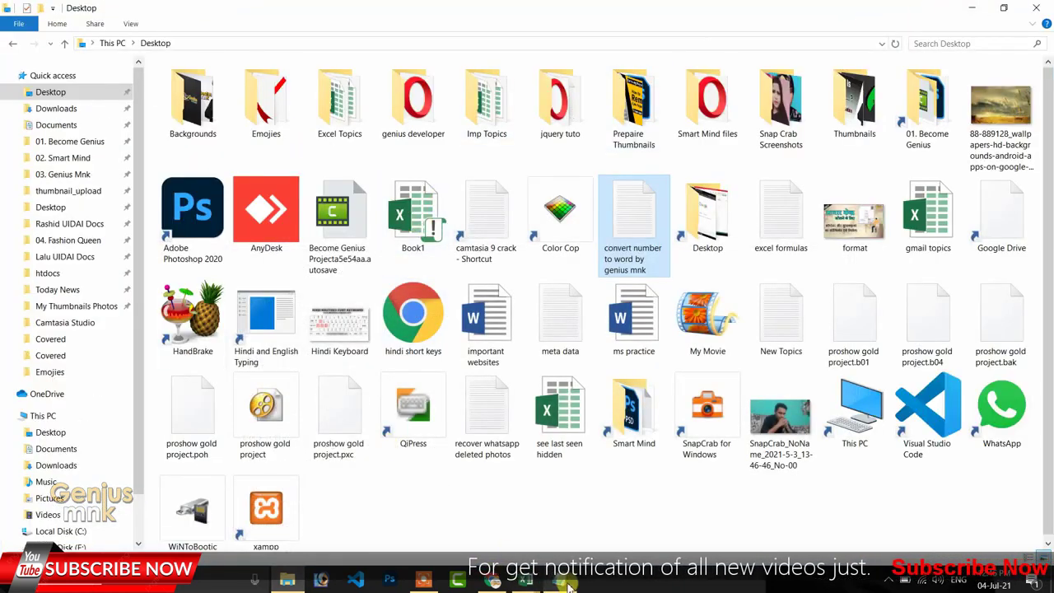
Launch Excel 2013 from Start search and dismiss the Office activation warning.
mouse_move(525, 581)
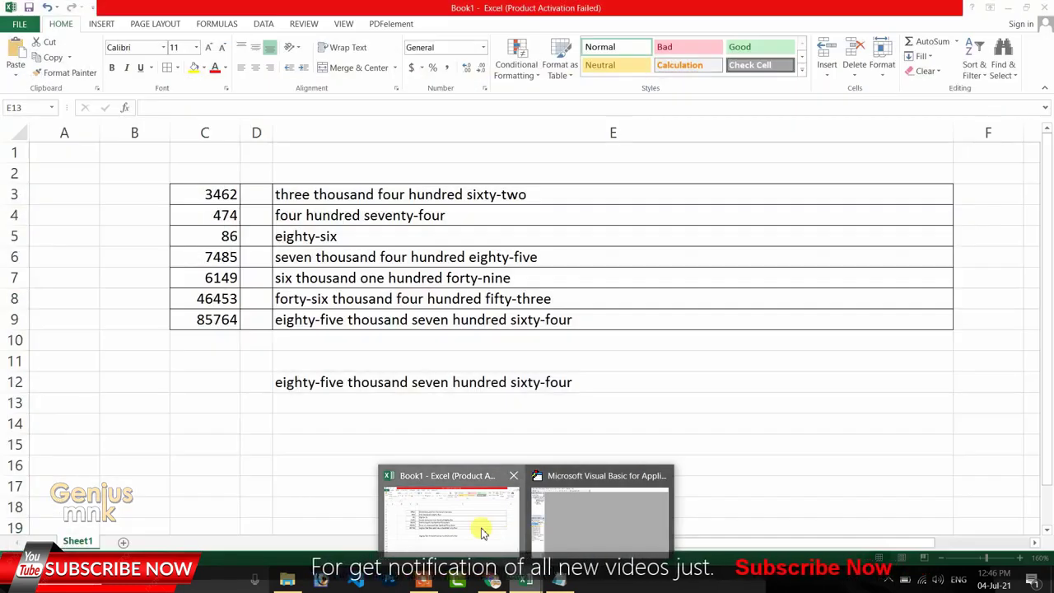
left_click(483, 533)
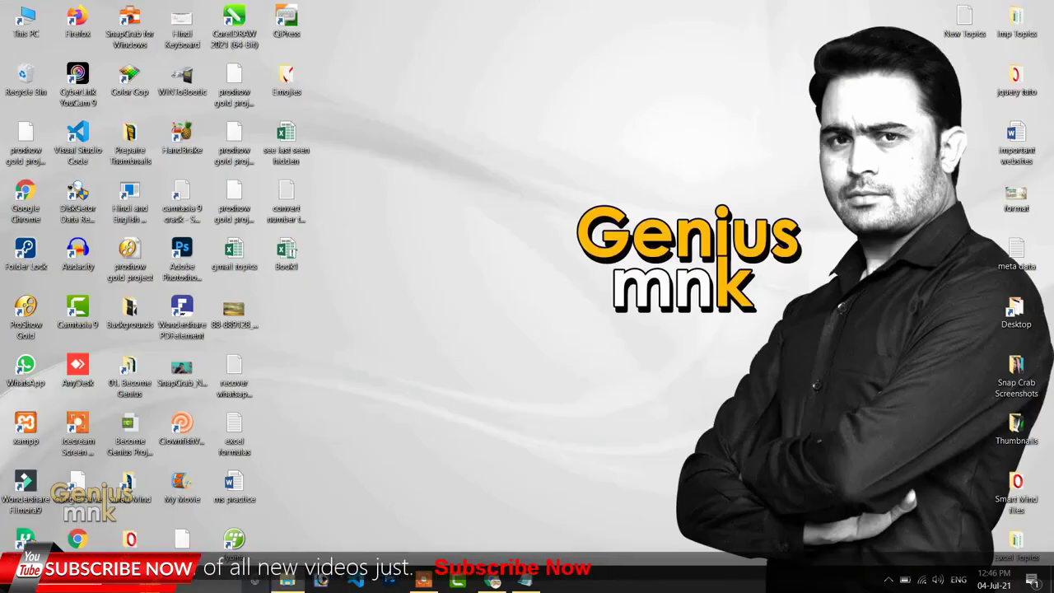
key("super")
type("ex")
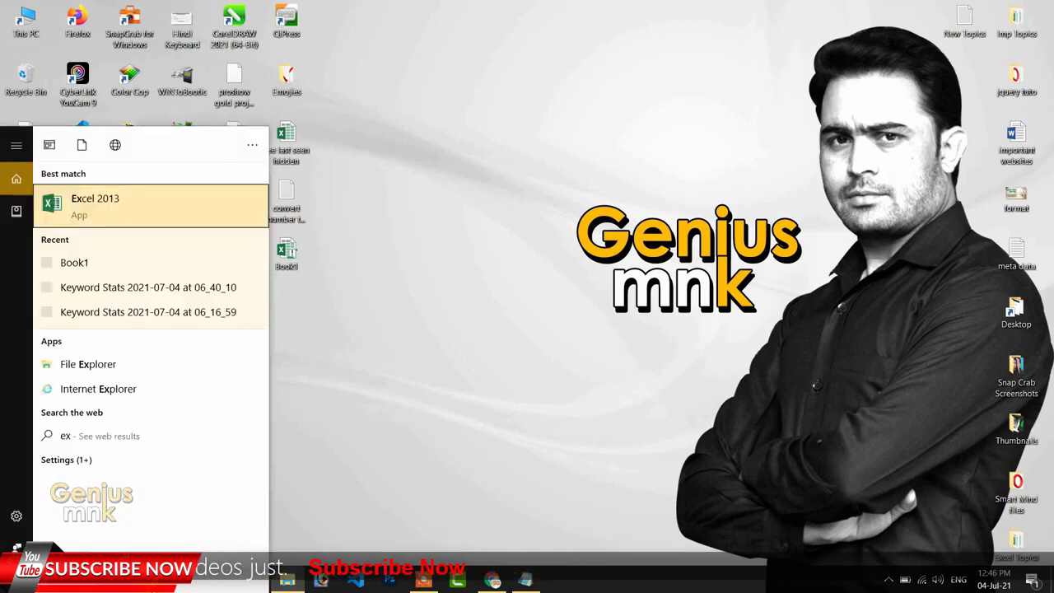
left_click(101, 200)
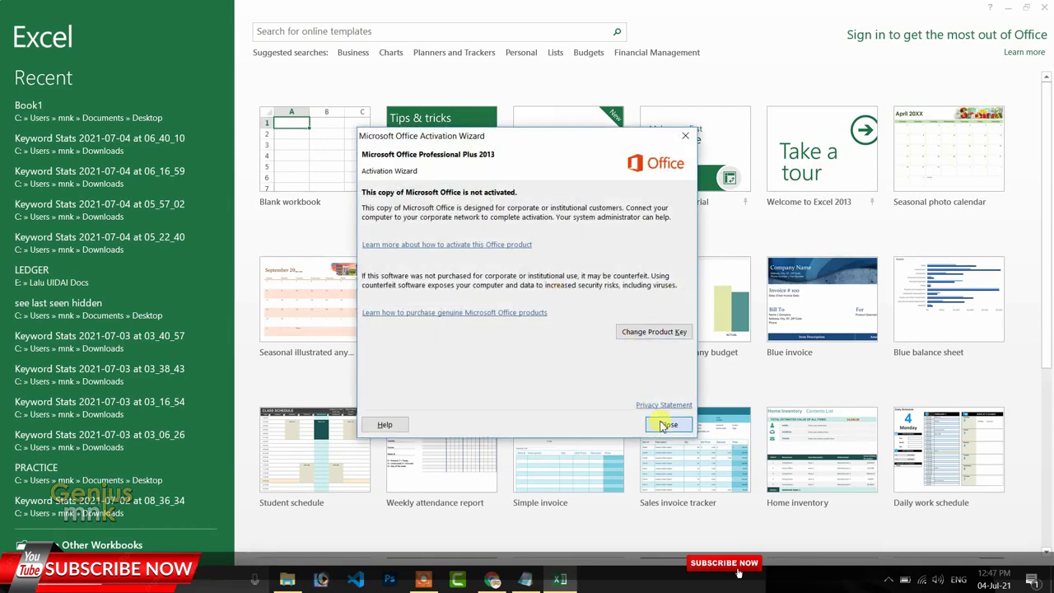
left_click(663, 425)
Start a blank workbook, zoom the sheet to 160% and select cell C2.
left_click(309, 148)
left_click(303, 128)
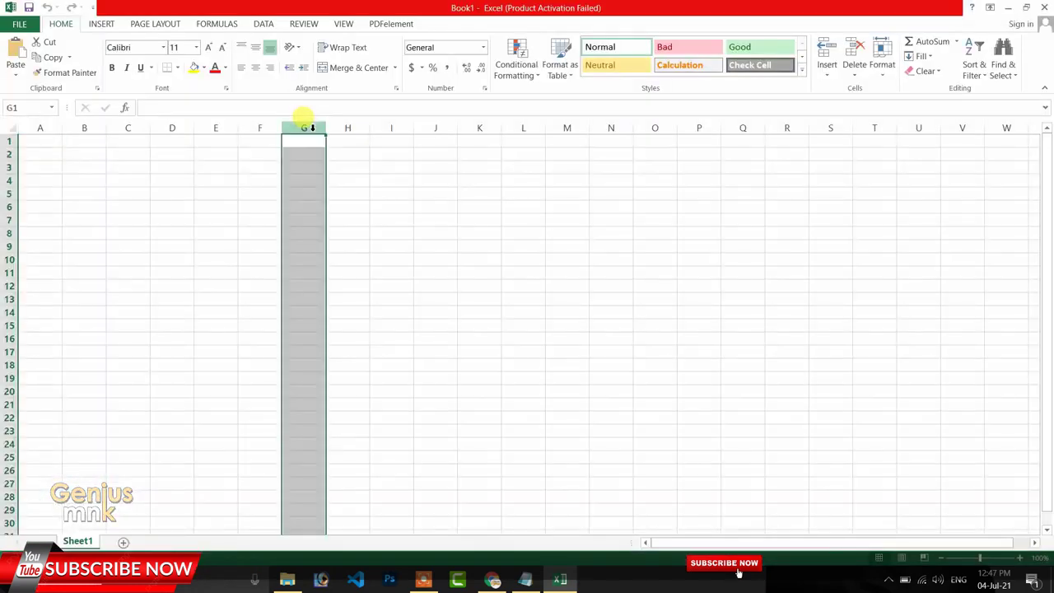
left_click(1020, 559)
left_click(1020, 558)
left_click(1019, 558)
left_click(1020, 558)
left_click(1019, 558)
left_click(1019, 558)
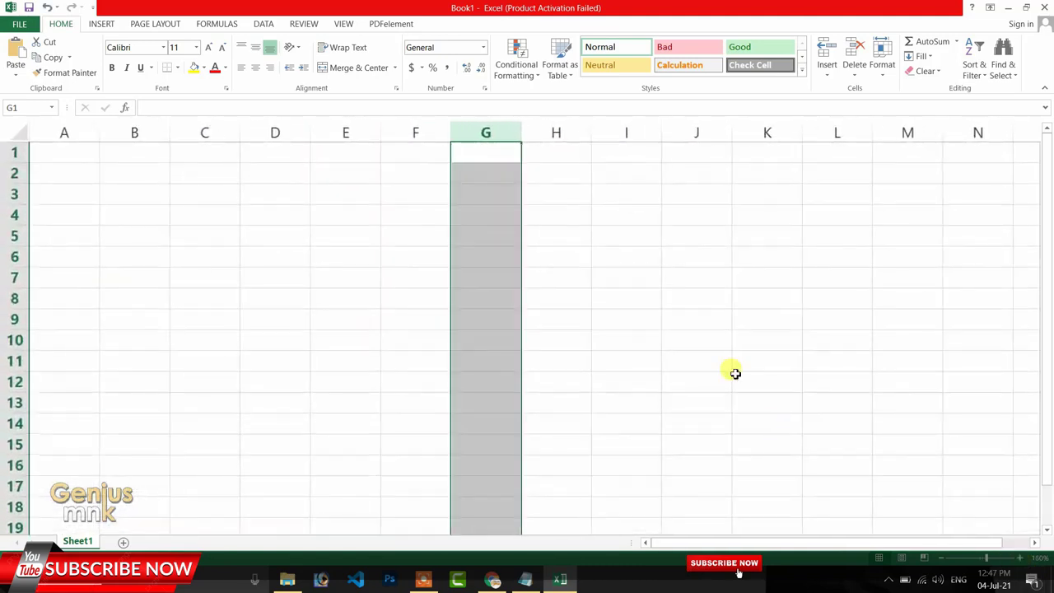
left_click(230, 168)
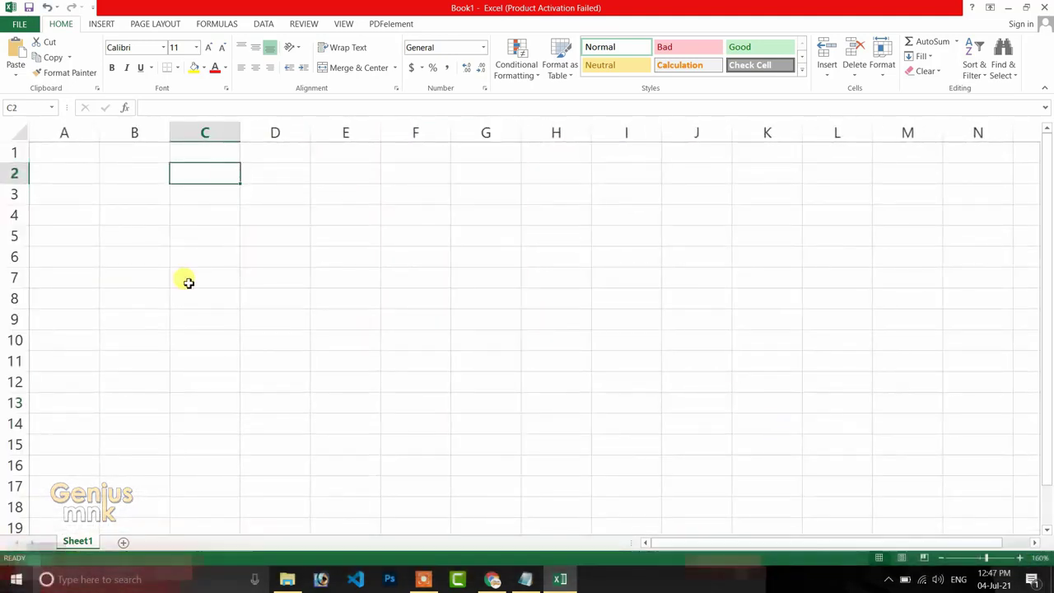
Enter 545677 in C2 and =spellnumber in E2, then open the VBA editor with Alt+F11.
type("545677")
key("Tab")
key("Tab")
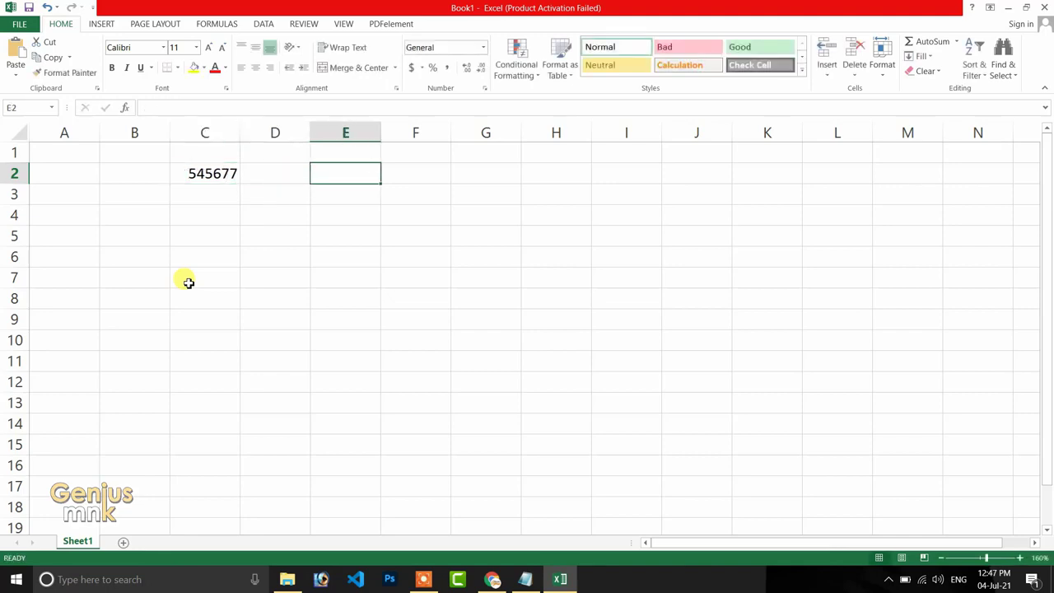
type("=sp")
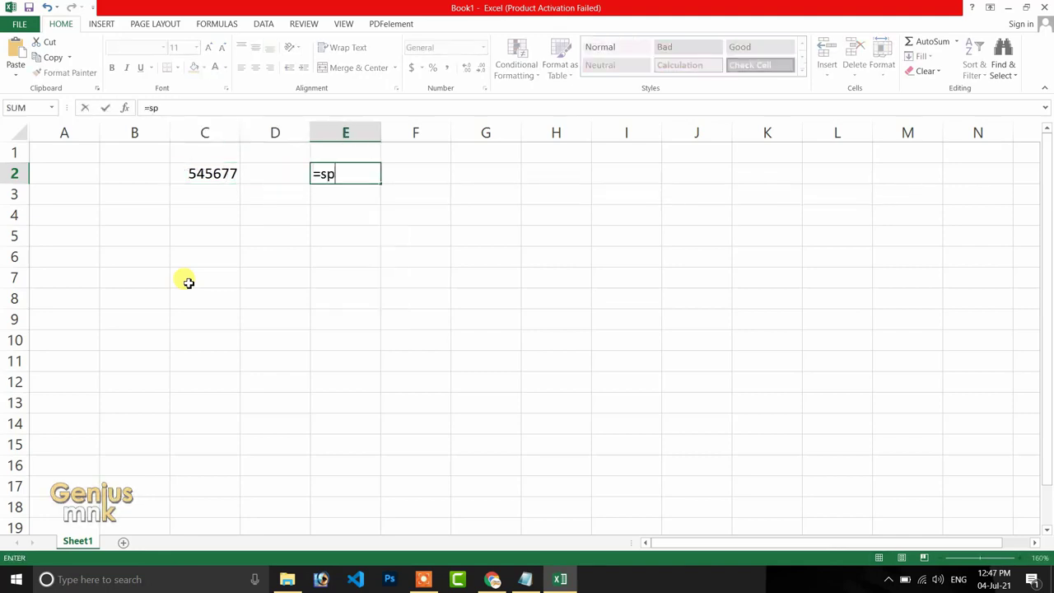
type("ellnumb")
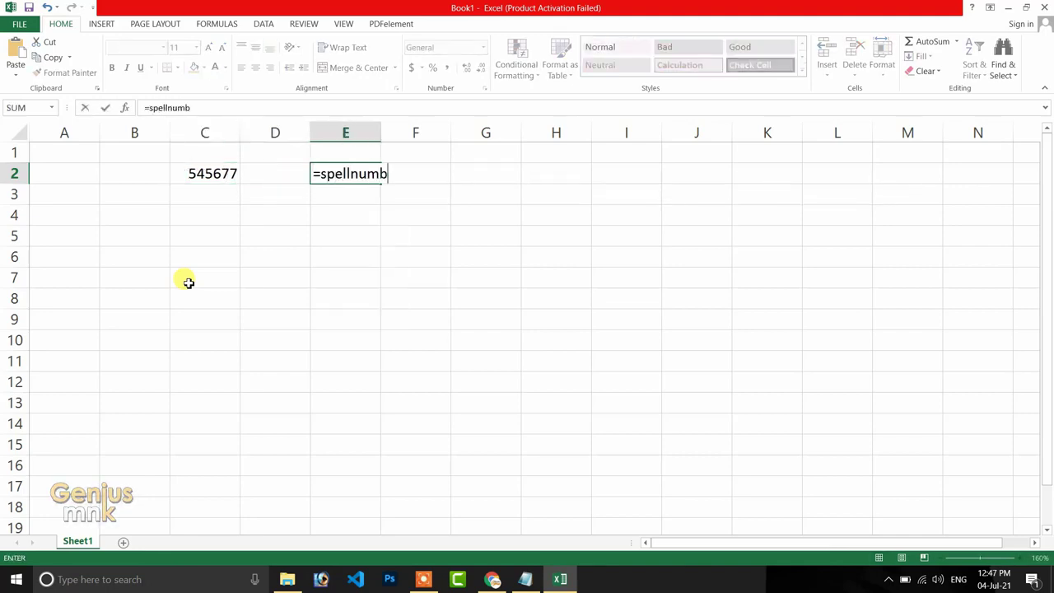
type("er")
key("Tab")
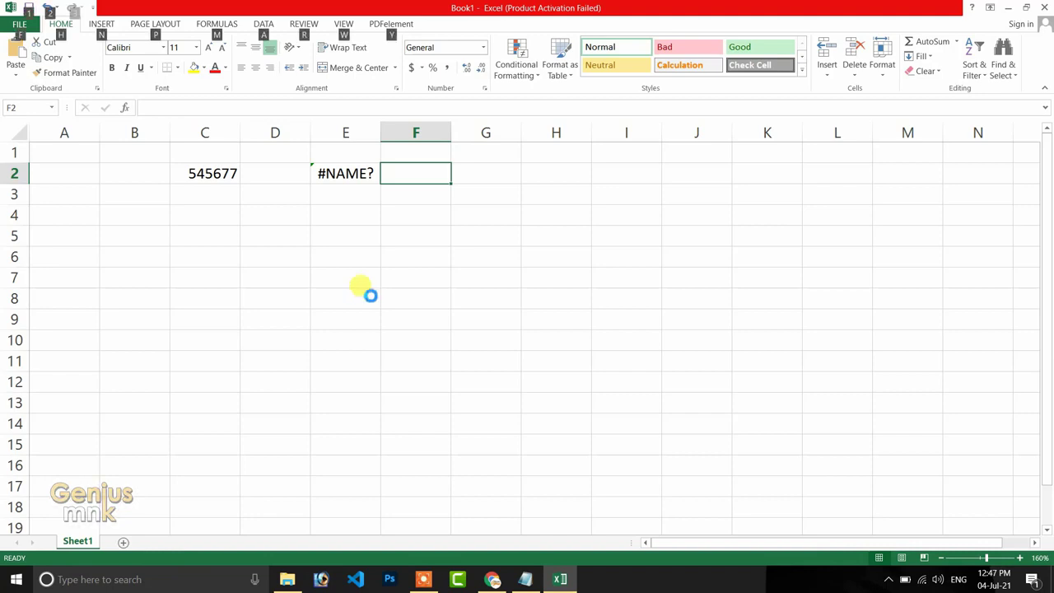
key("alt+F11")
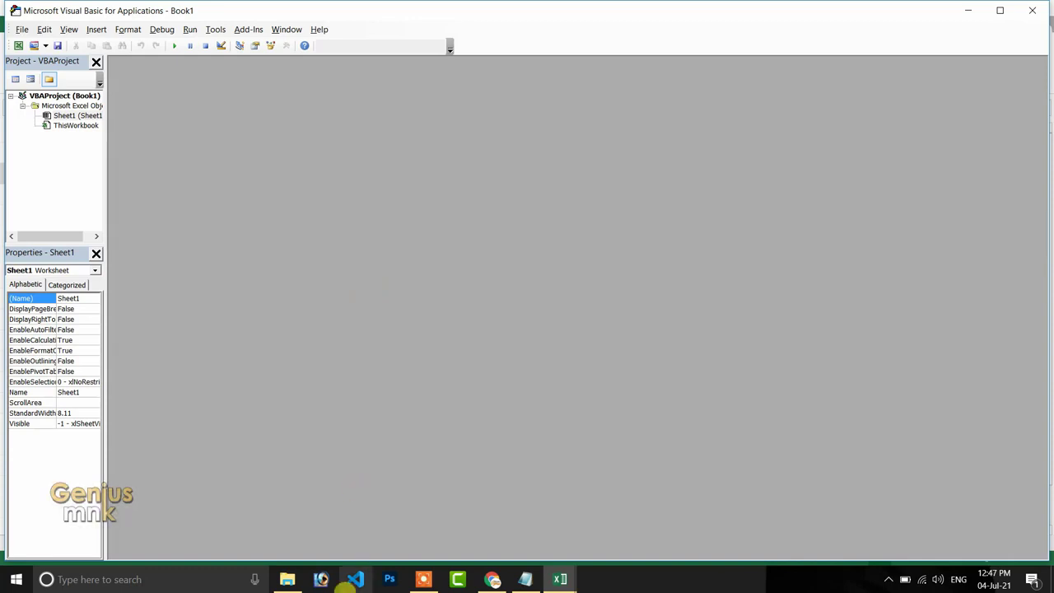
Copy the entire SpellNumber code from the Notepad file and minimize Notepad.
left_click(527, 579)
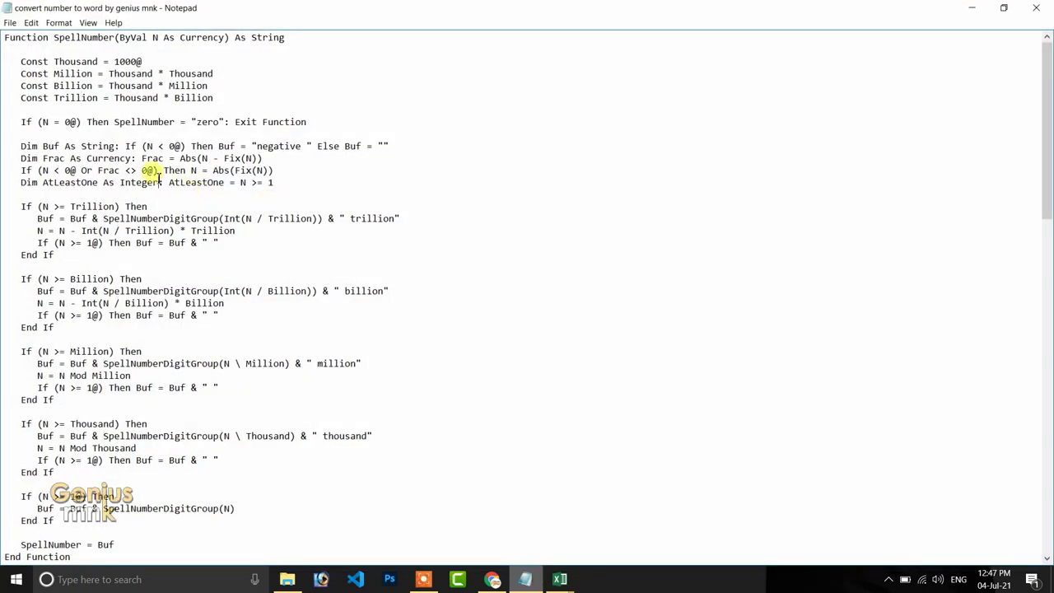
key("ctrl+a")
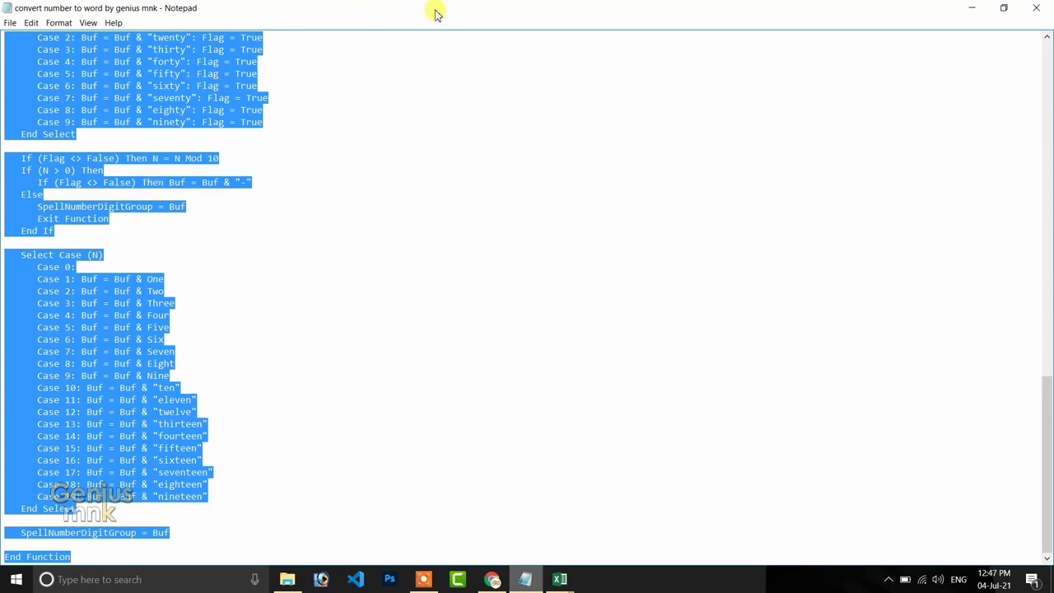
left_click(970, 10)
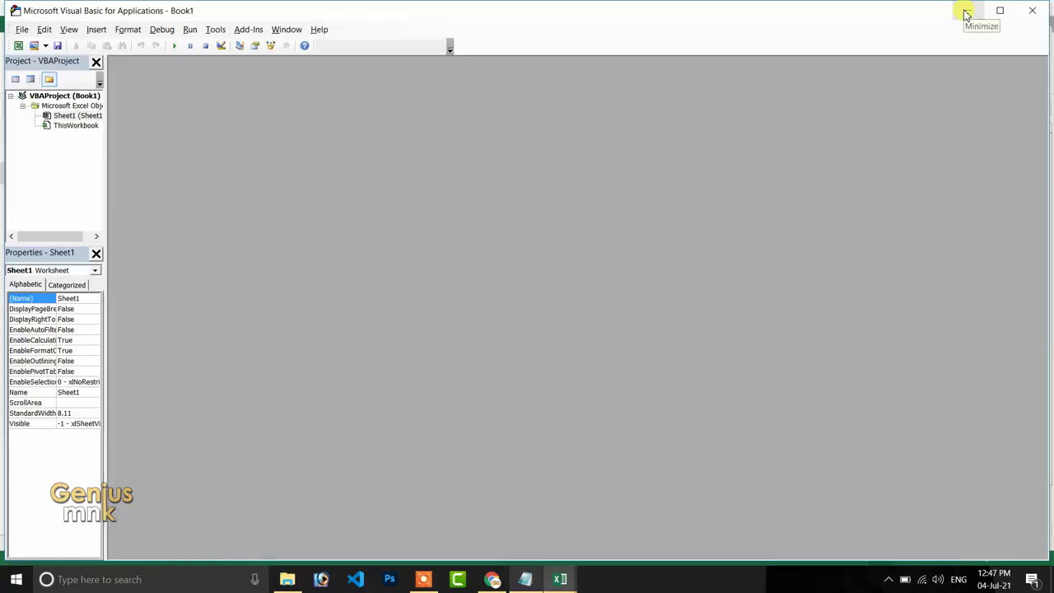
Insert Module1 into Book1's VBA project, paste the SpellNumber code, and return to Excel.
left_click(103, 36)
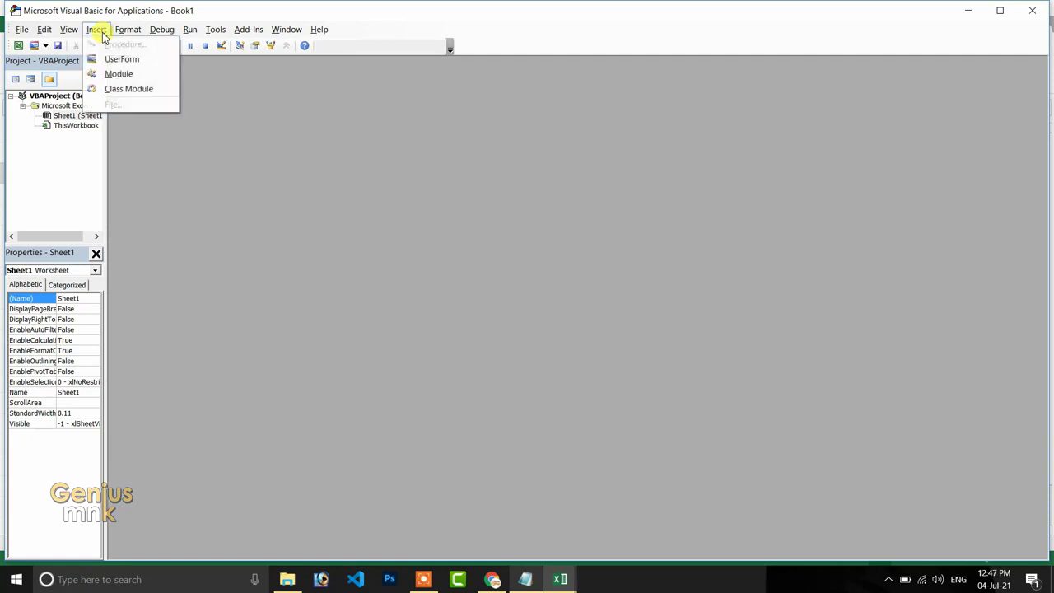
left_click(124, 75)
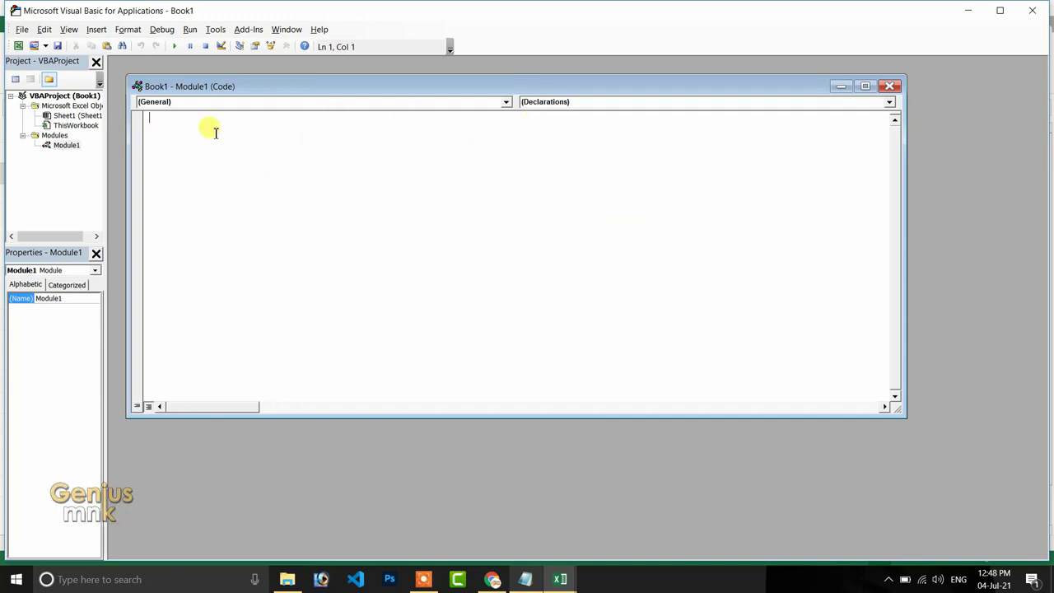
key("ctrl+v")
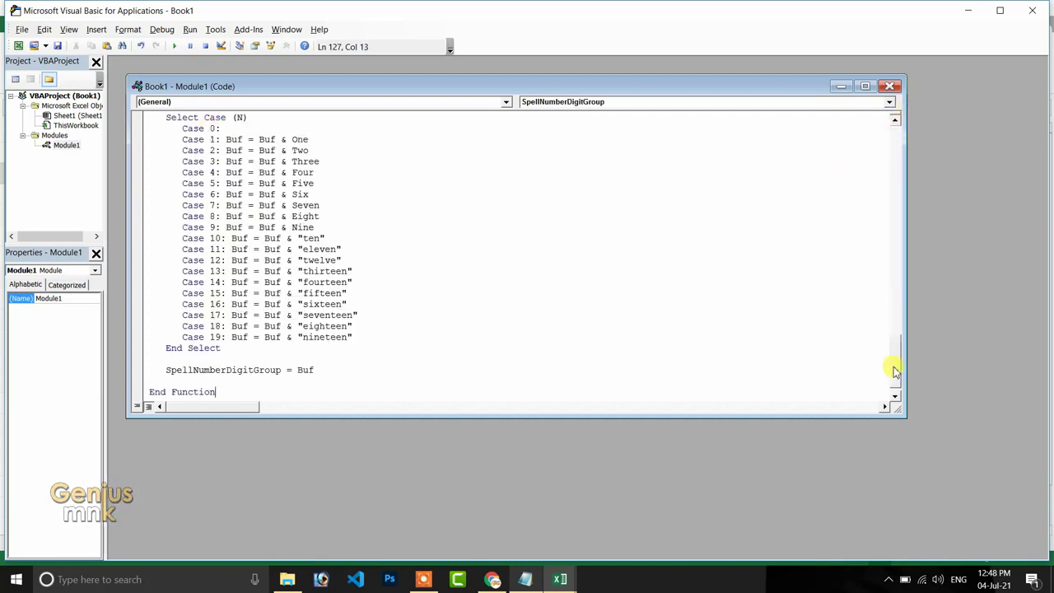
left_click_drag(895, 368, 882, 129)
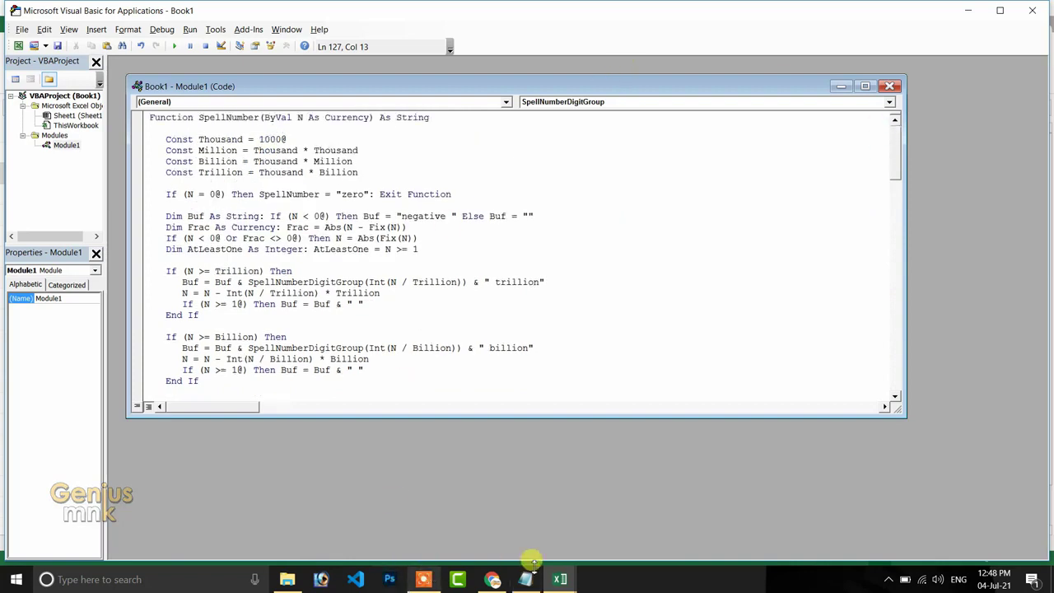
mouse_move(564, 581)
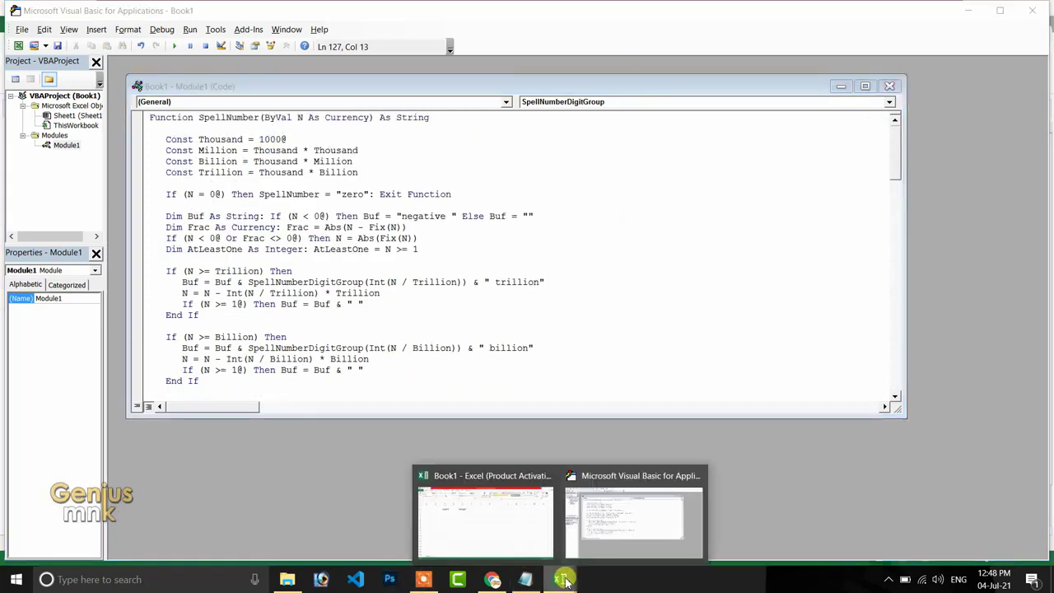
left_click(462, 487)
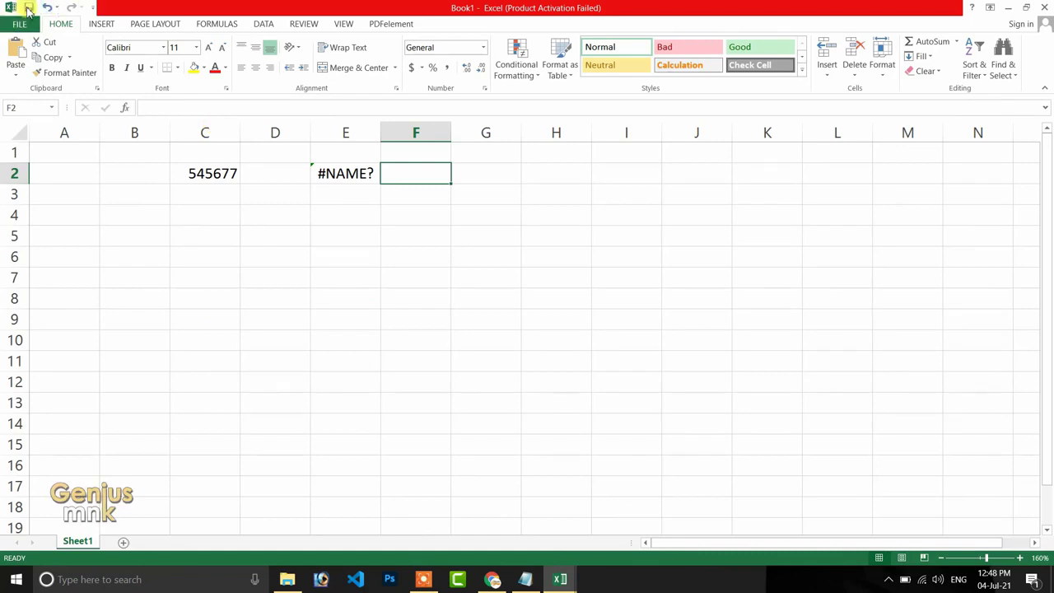
Start saving Book1 to the Desktop and decline saving it as a macro-free workbook.
left_click(28, 9)
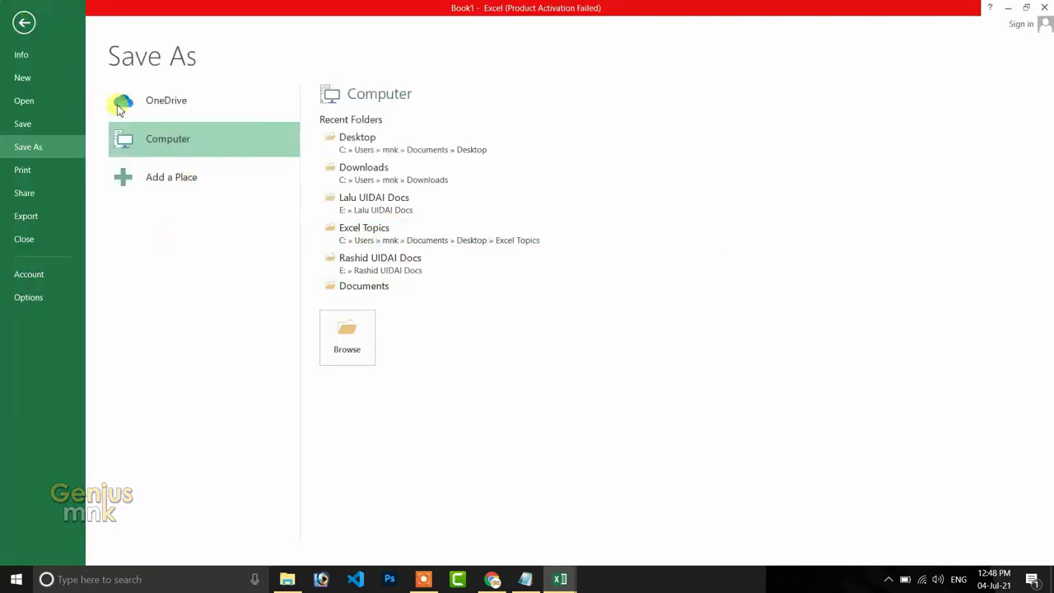
left_click(368, 139)
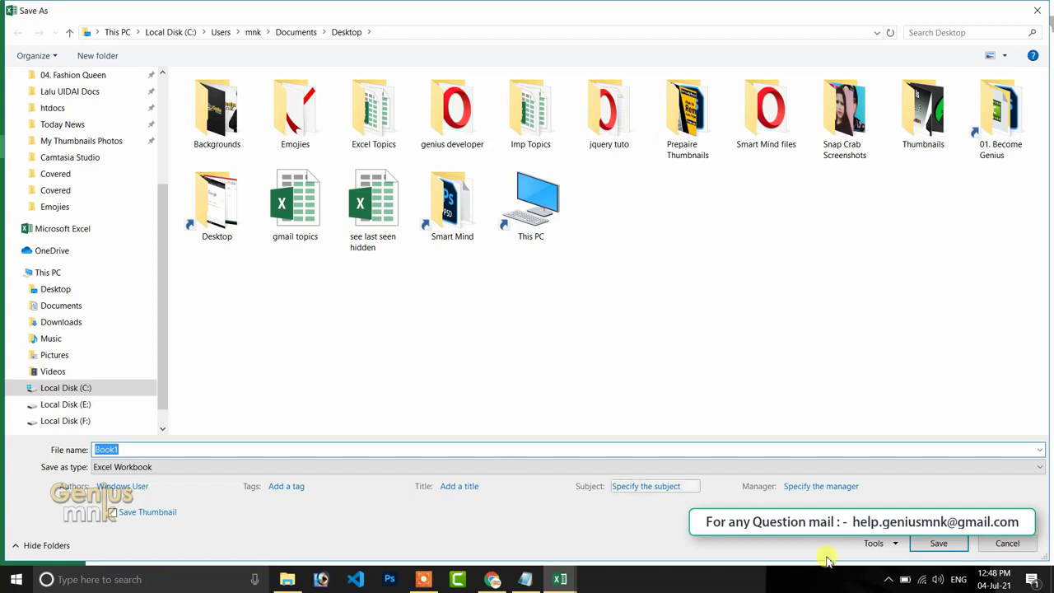
left_click(920, 547)
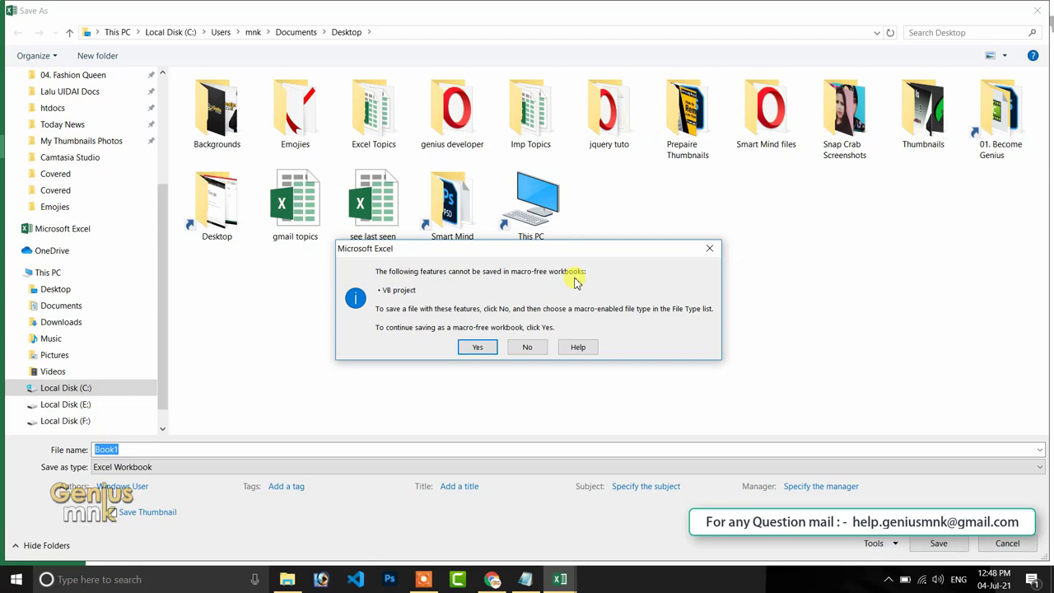
left_click(533, 347)
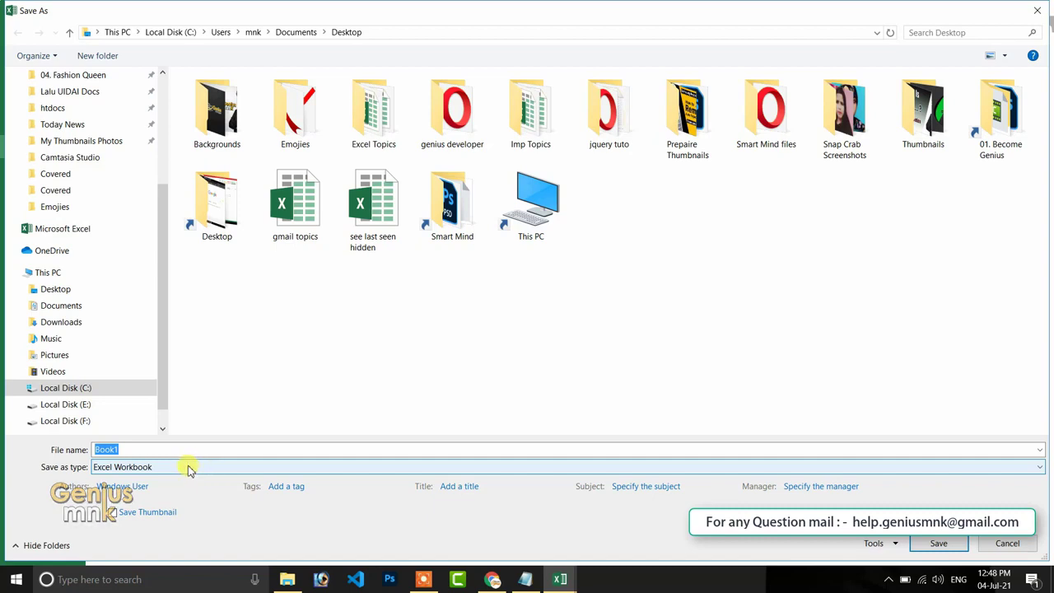
Save the workbook on the Desktop as Excel Macro-Enabled Workbook 'genius mnk'.
left_click(136, 469)
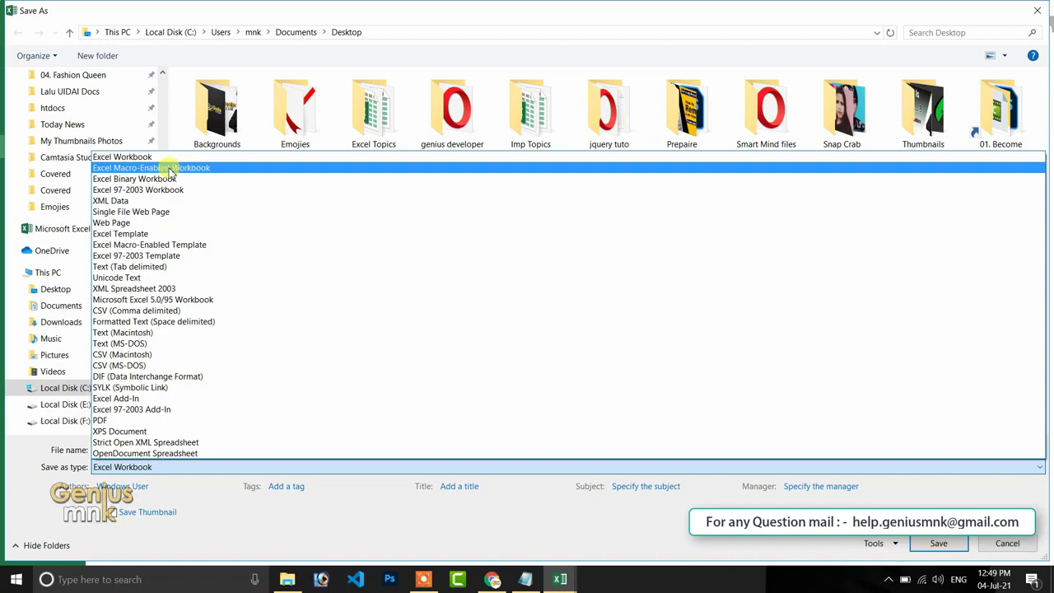
left_click(169, 168)
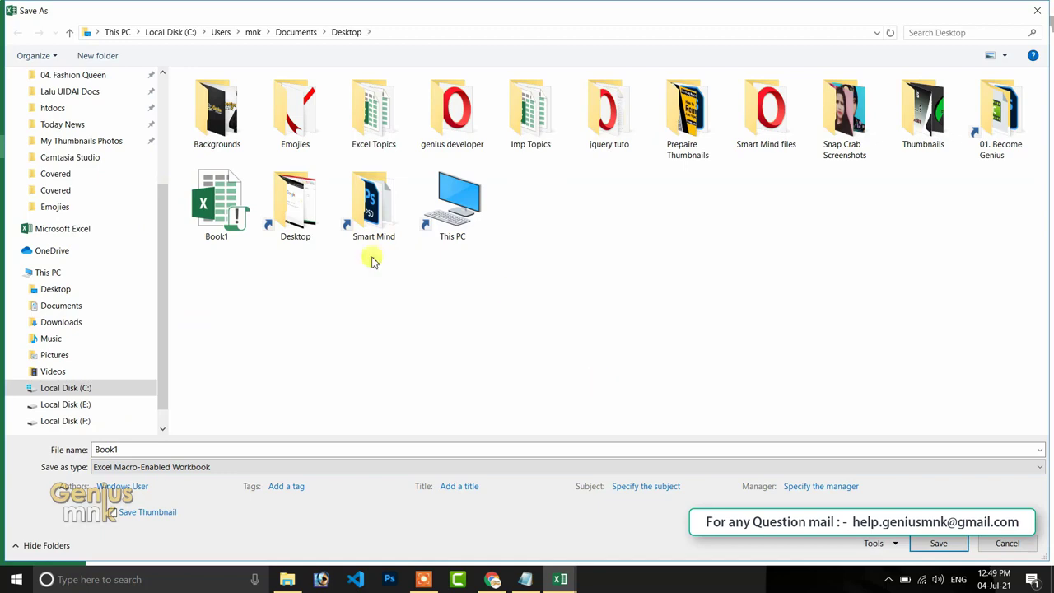
double_click(137, 449)
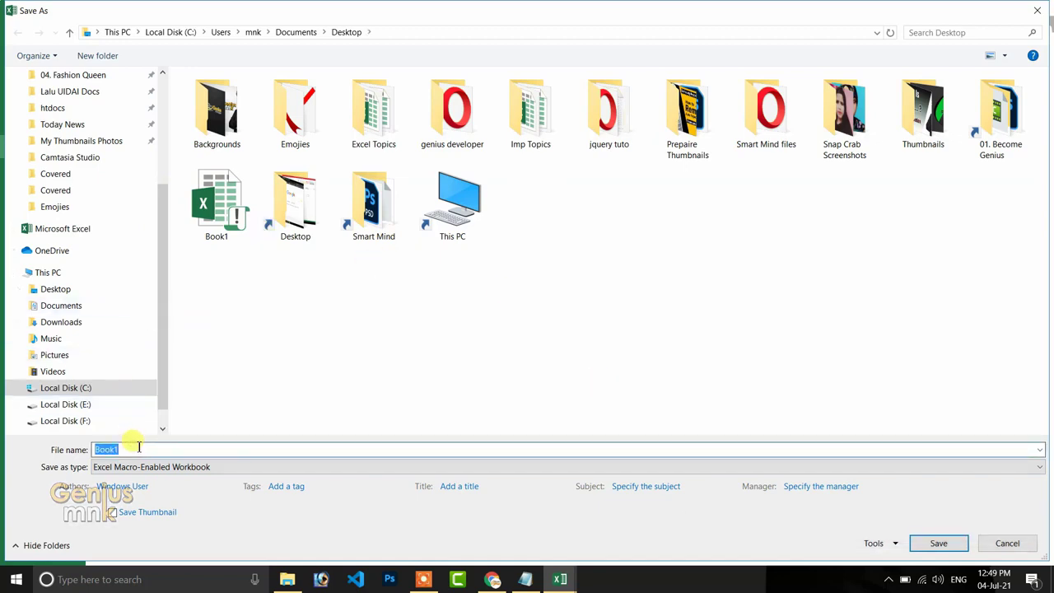
type("genu")
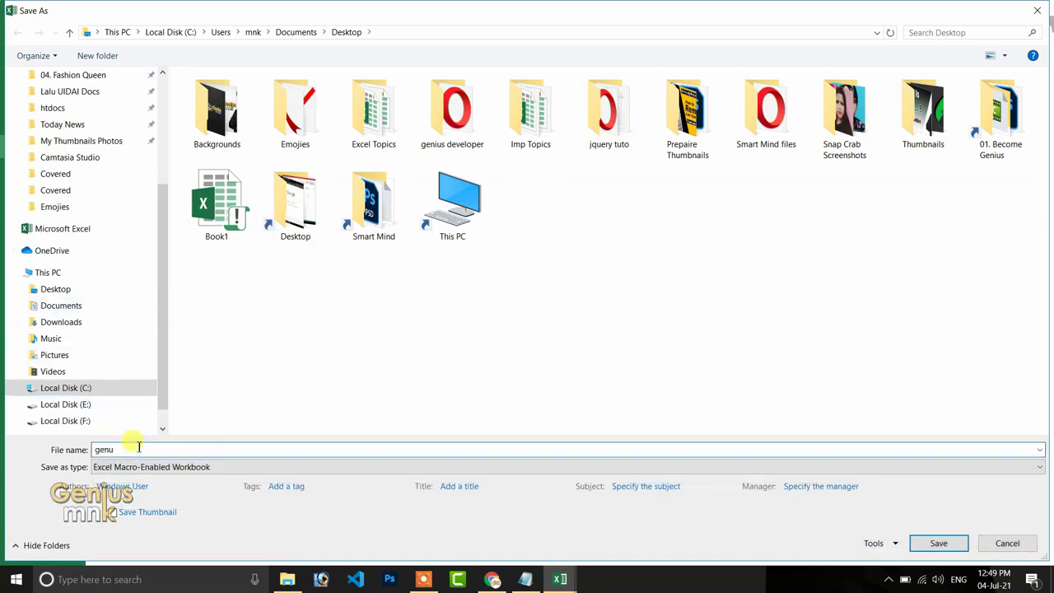
key("BackSpace")
type("ius mnk")
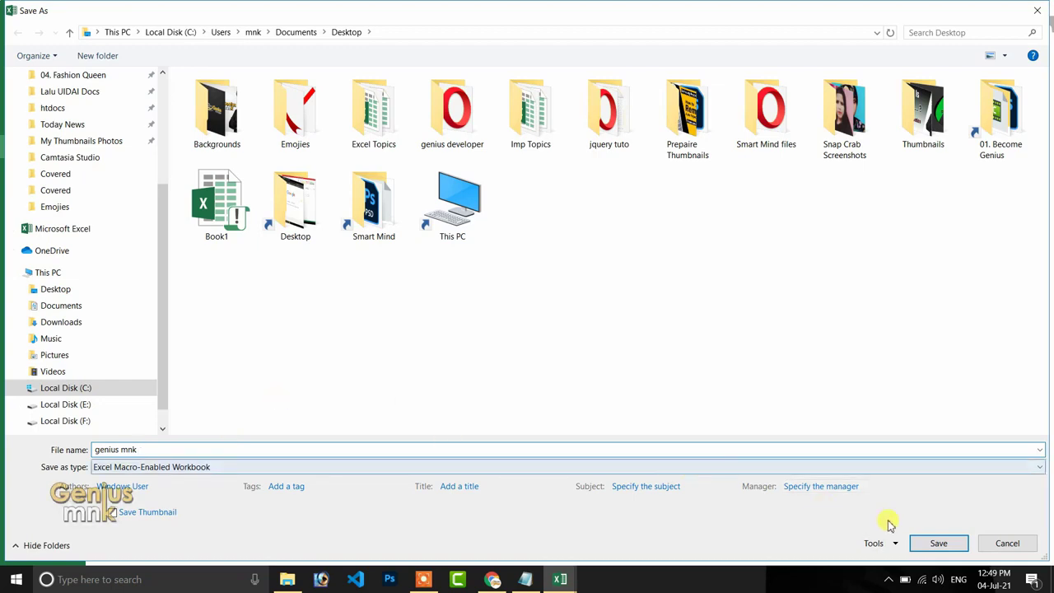
left_click(937, 542)
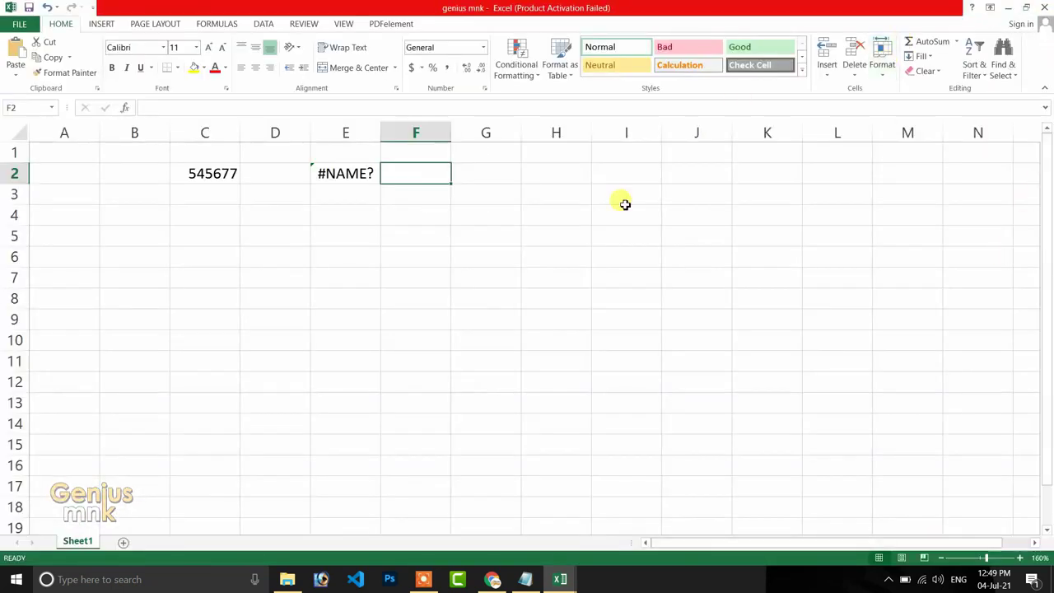
Enter =SpellNumber(C2) in F5 to spell out 545677, then reselect C2.
left_click(447, 236)
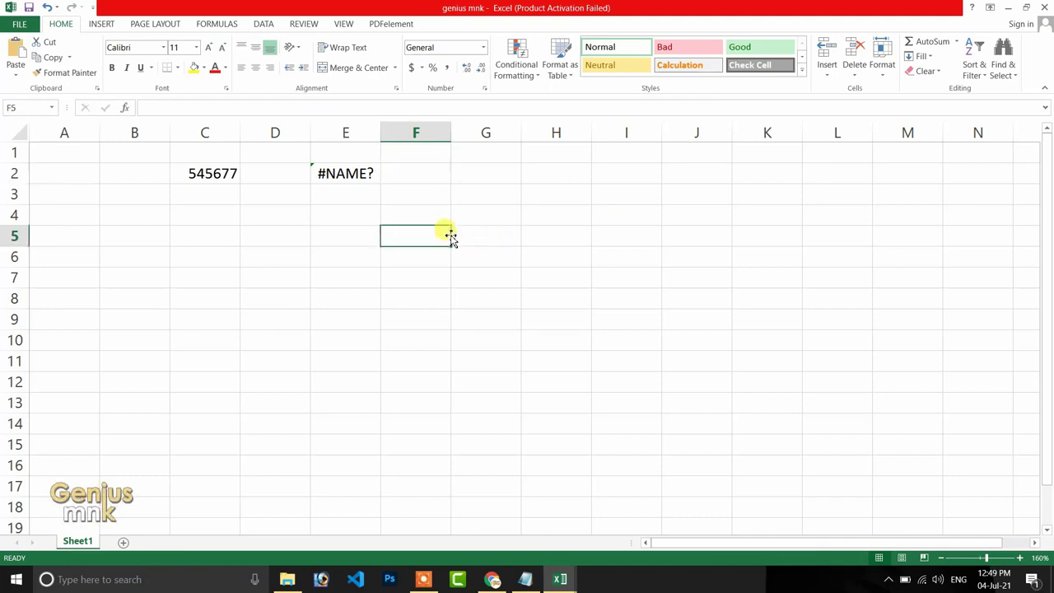
type("=e")
key("BackSpace")
key("BackSpace")
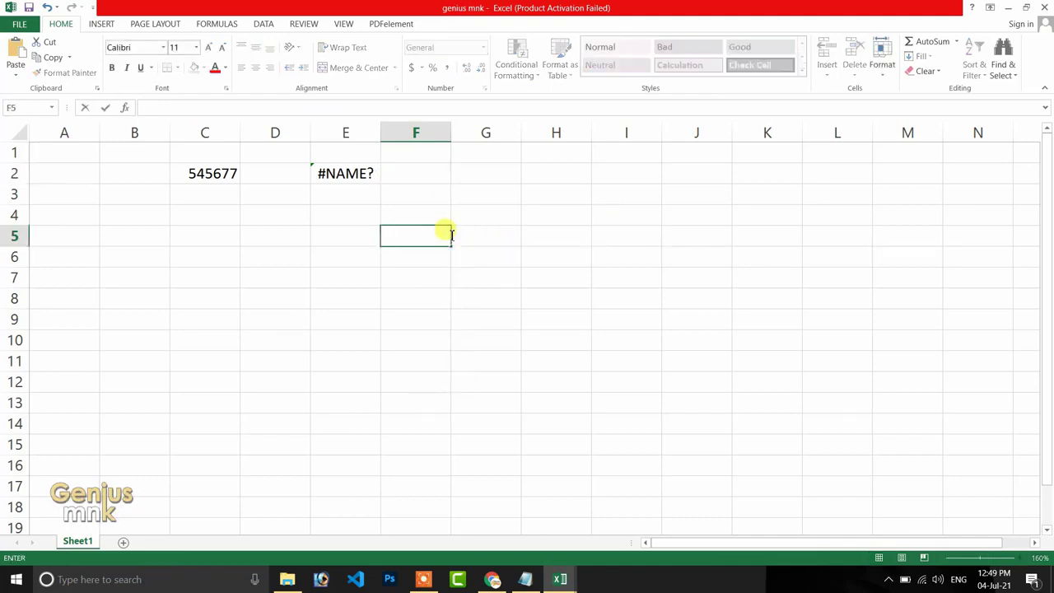
type("=sp")
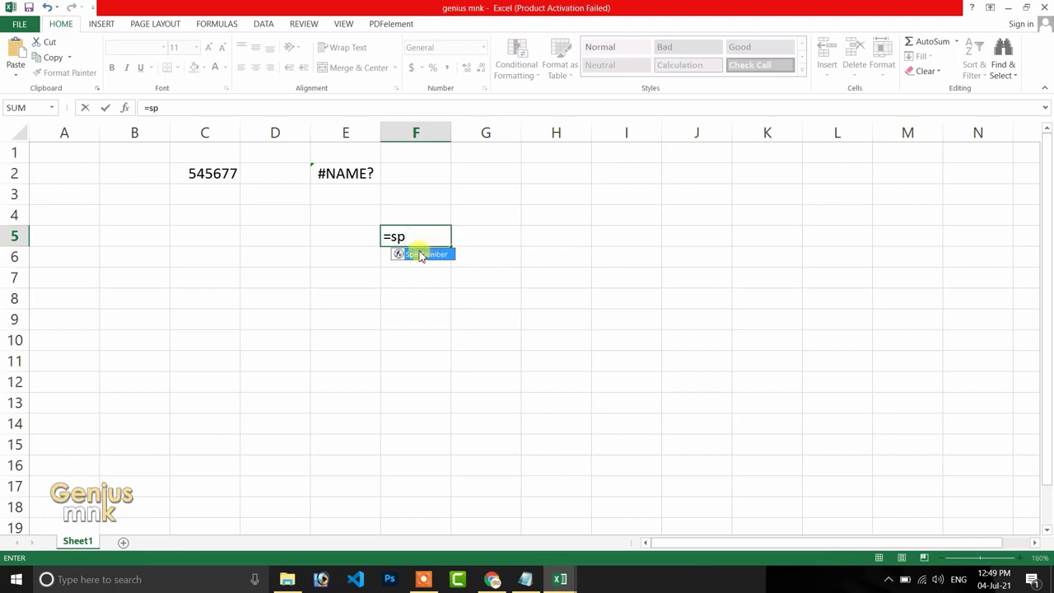
double_click(420, 256)
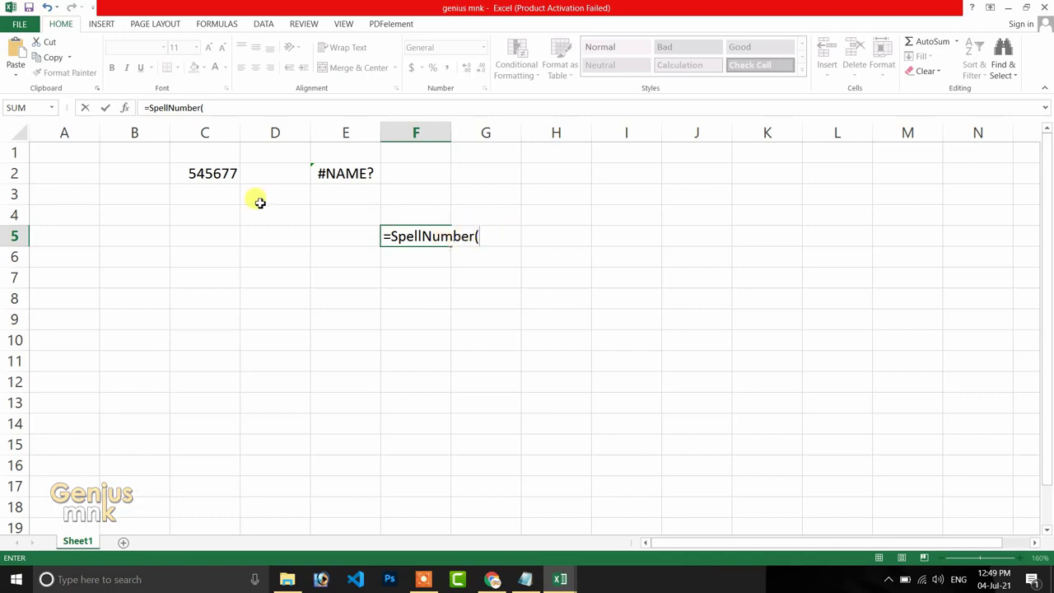
left_click(214, 171)
key("Return")
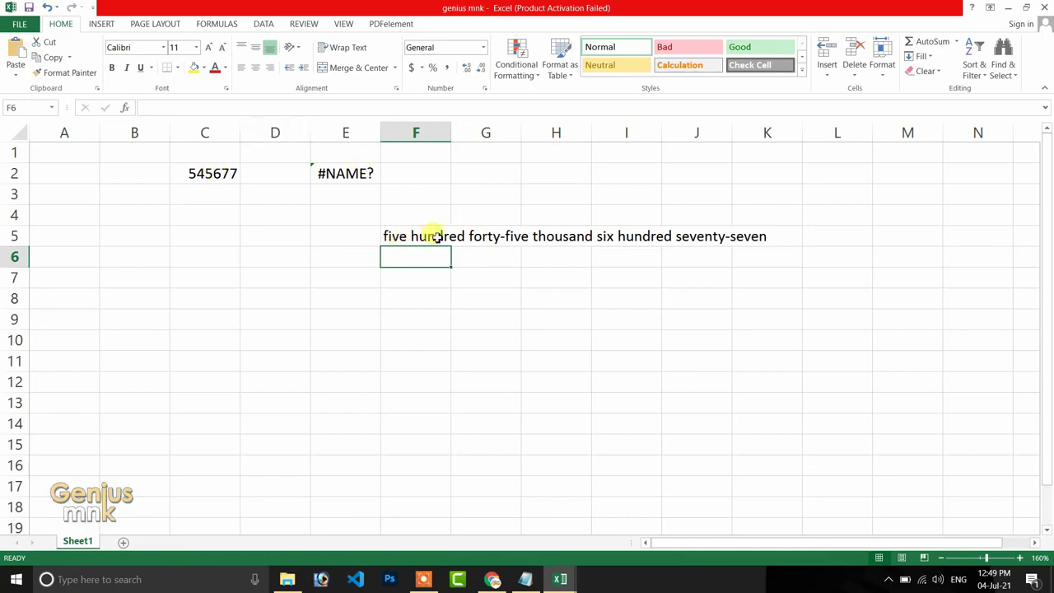
left_click(208, 172)
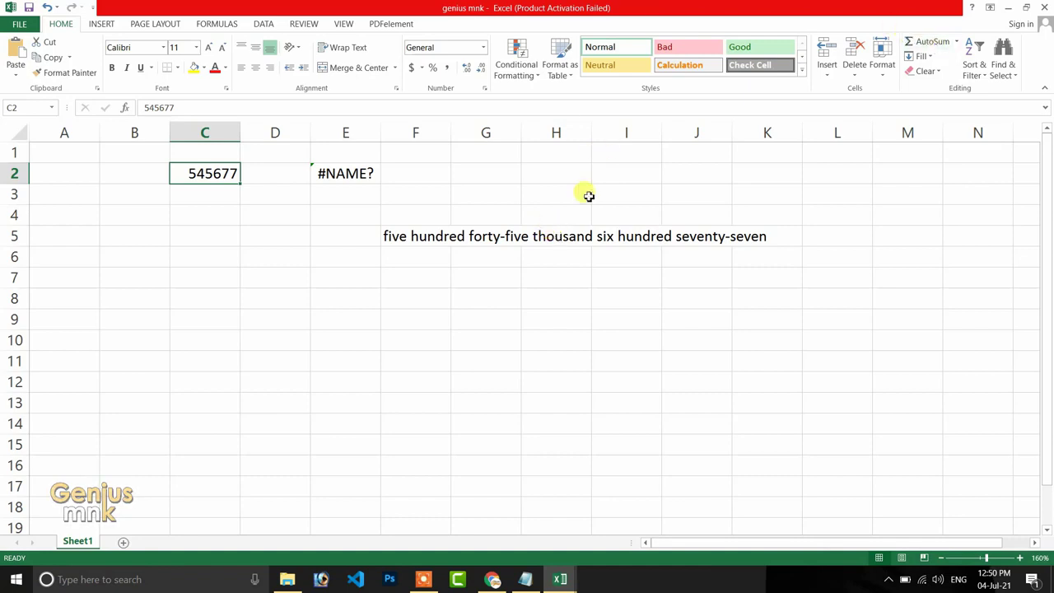
Enter 464, 6857, 464 and 9775 into C7 through C10.
left_click(188, 313)
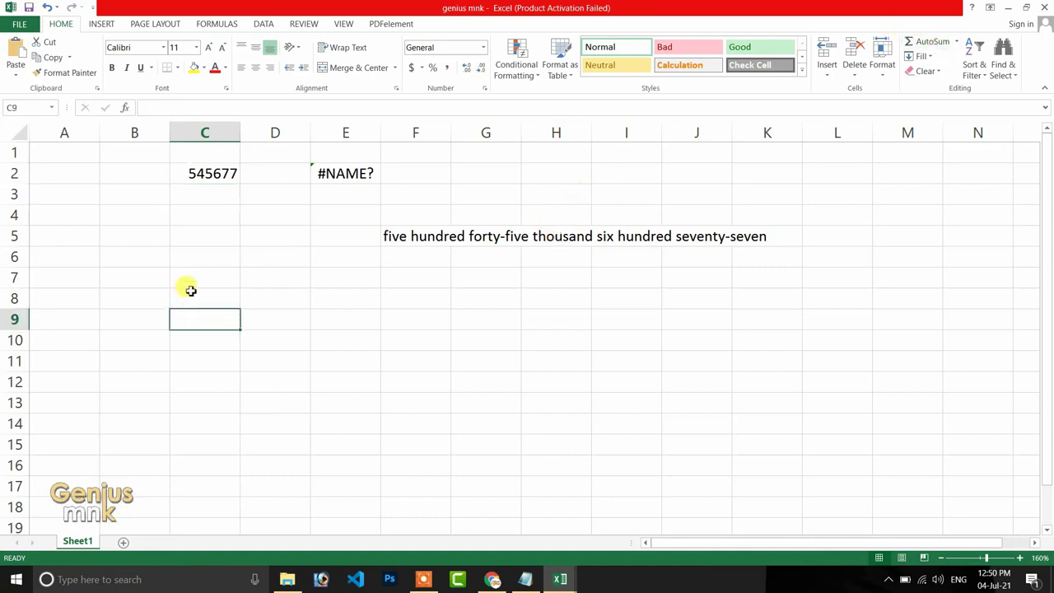
left_click(188, 284)
type("464")
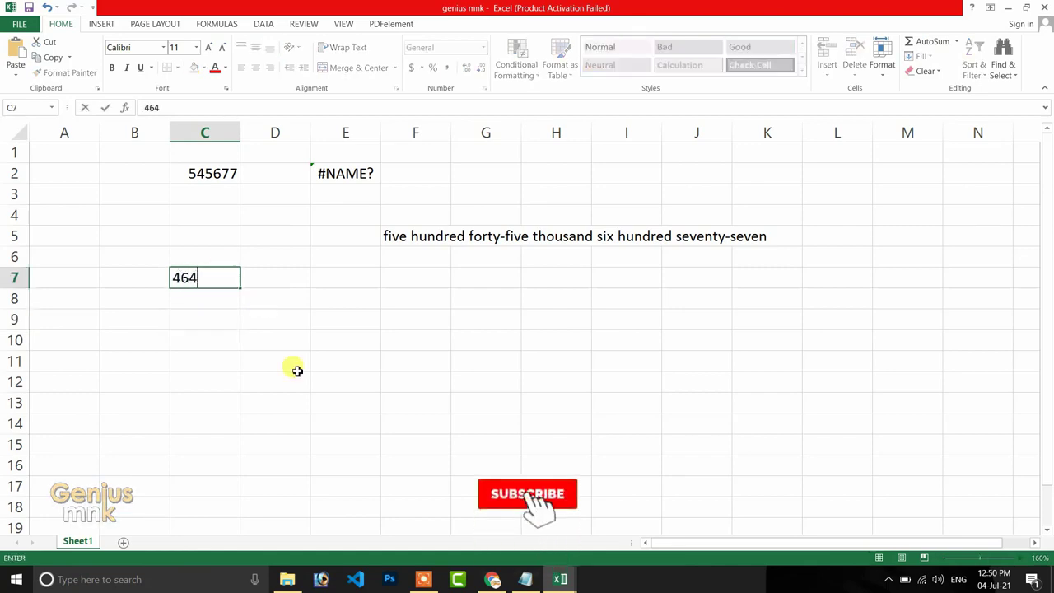
key("Return")
type("6857")
key("Return")
type("464")
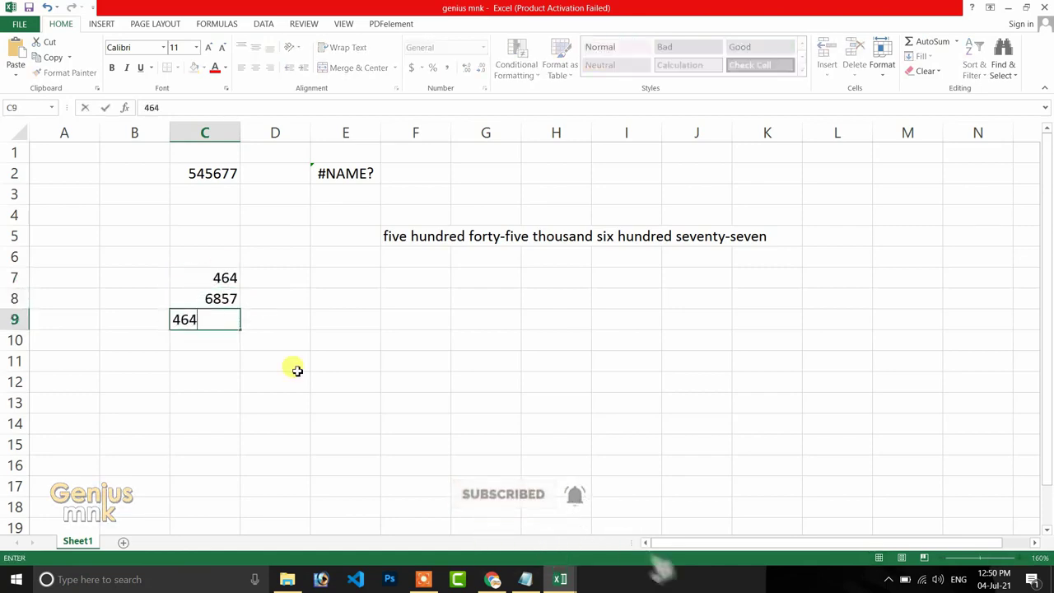
key("Return")
type("9775")
key("Return")
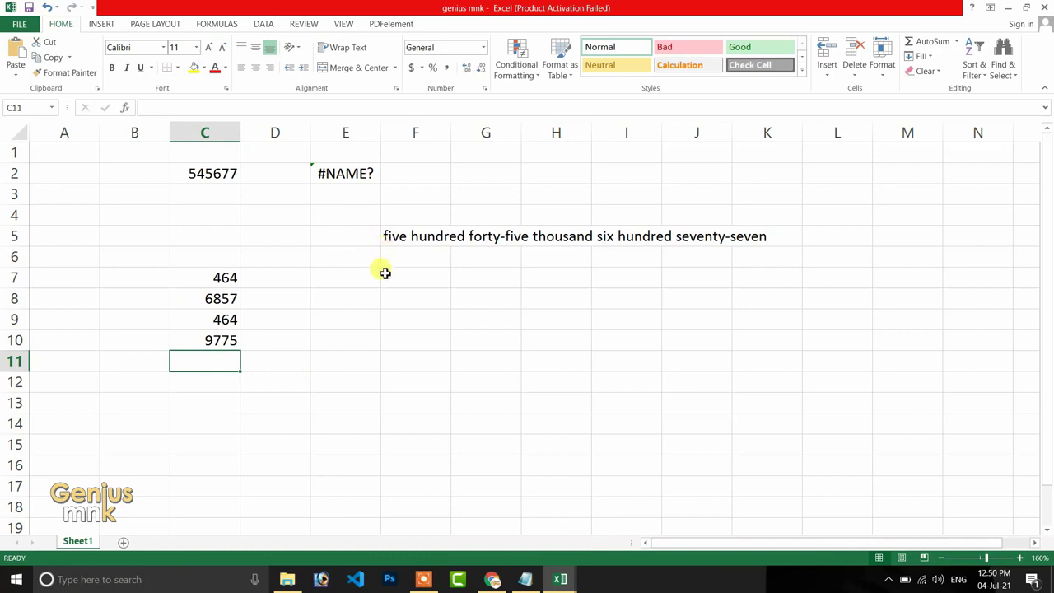
Put =SpellNumber(C7) in F7, fill it down to F10, and autofit column F.
left_click(408, 282)
type("=")
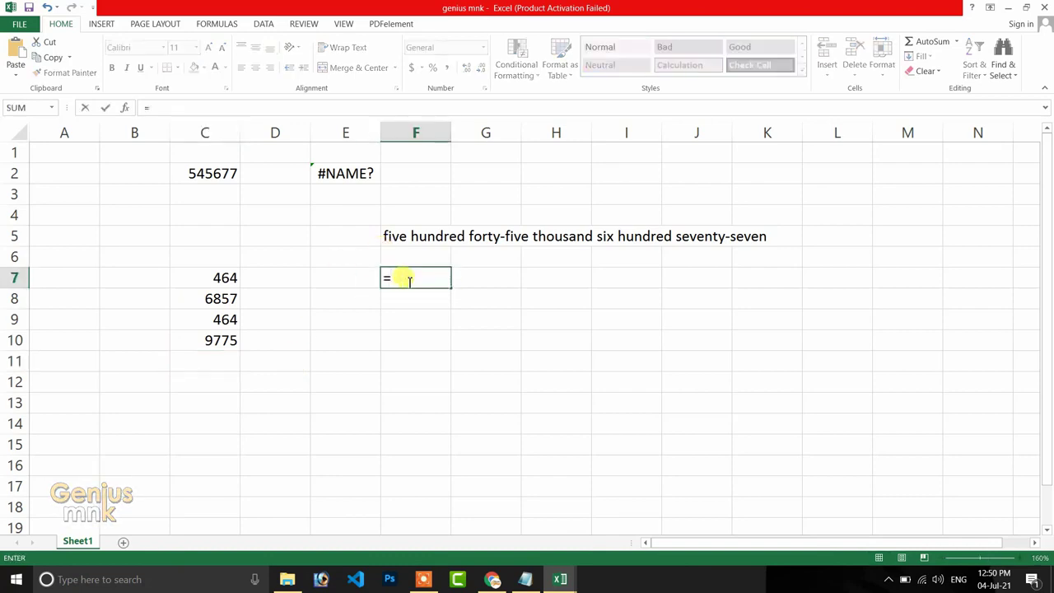
type("spe")
key("Tab")
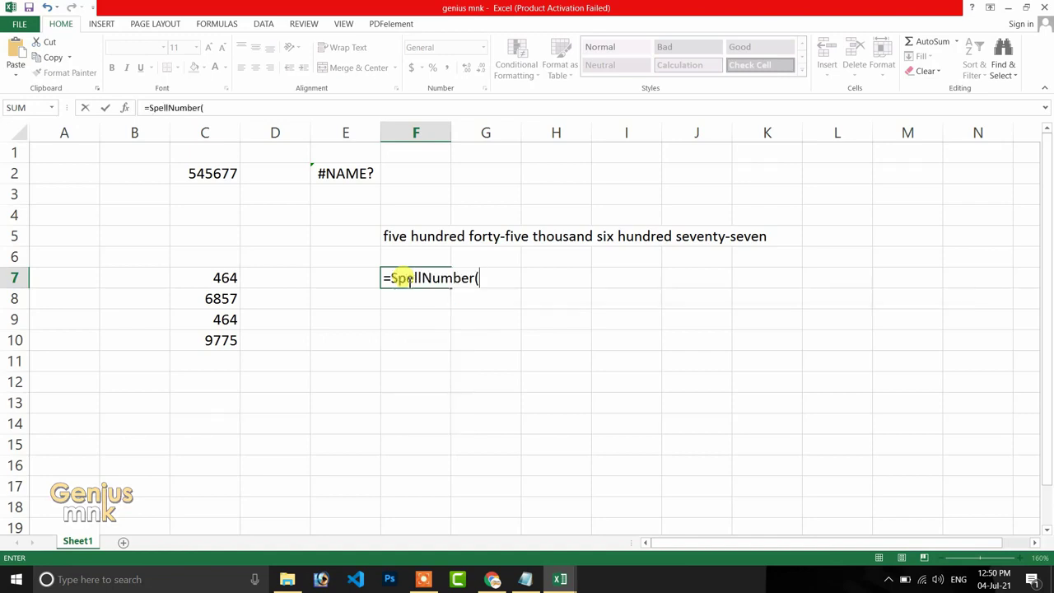
left_click(227, 278)
key("Return")
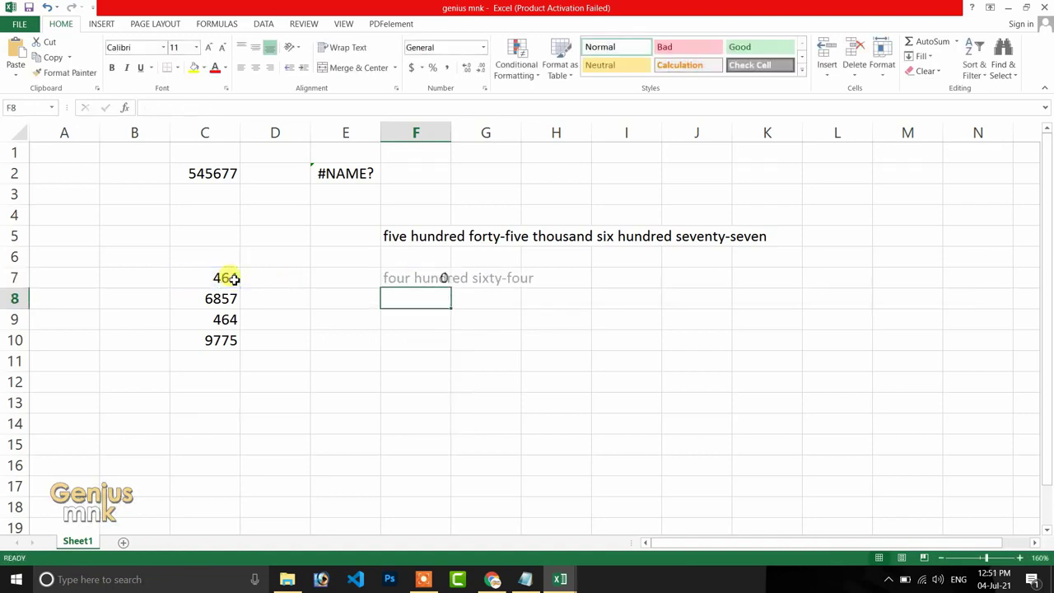
left_click(437, 276)
left_click_drag(450, 287, 444, 352)
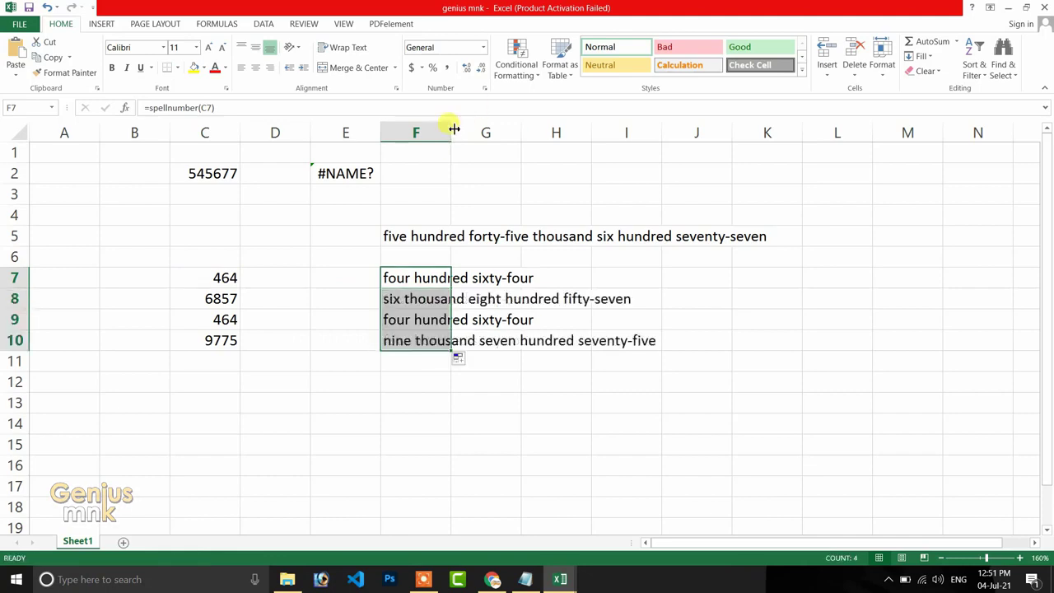
double_click(451, 133)
Check the F7 and F8 formulas, then change C7 to 475635.
left_click(628, 298)
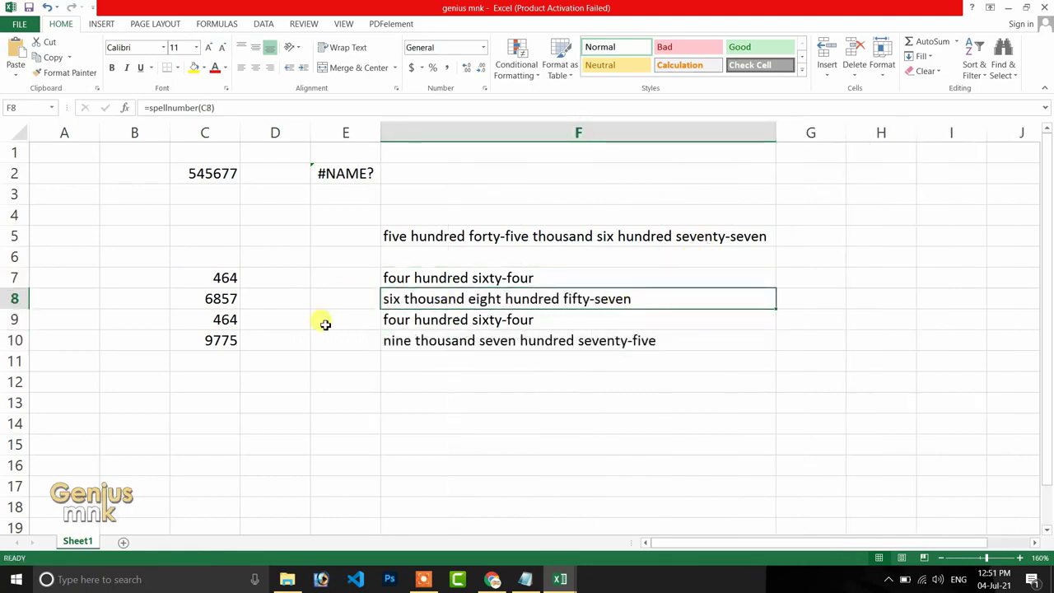
left_click(223, 278)
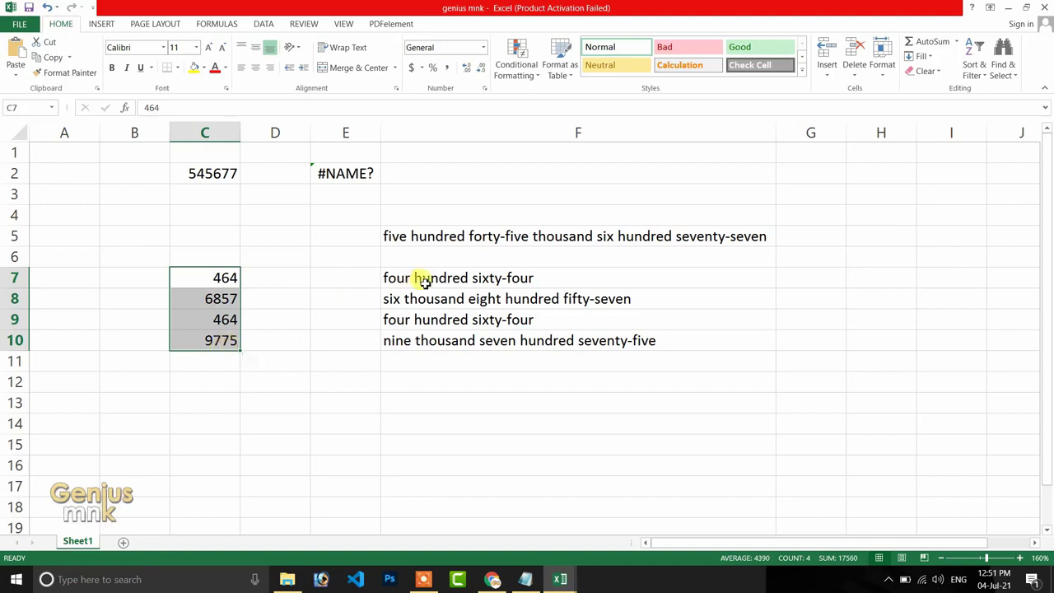
left_click(445, 278)
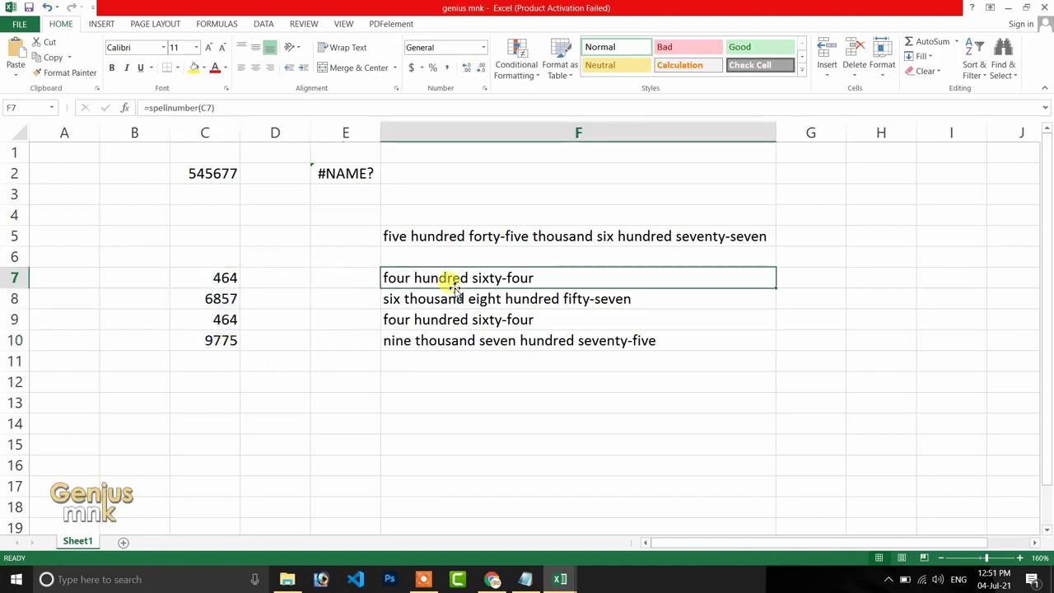
left_click(203, 277)
type("475635")
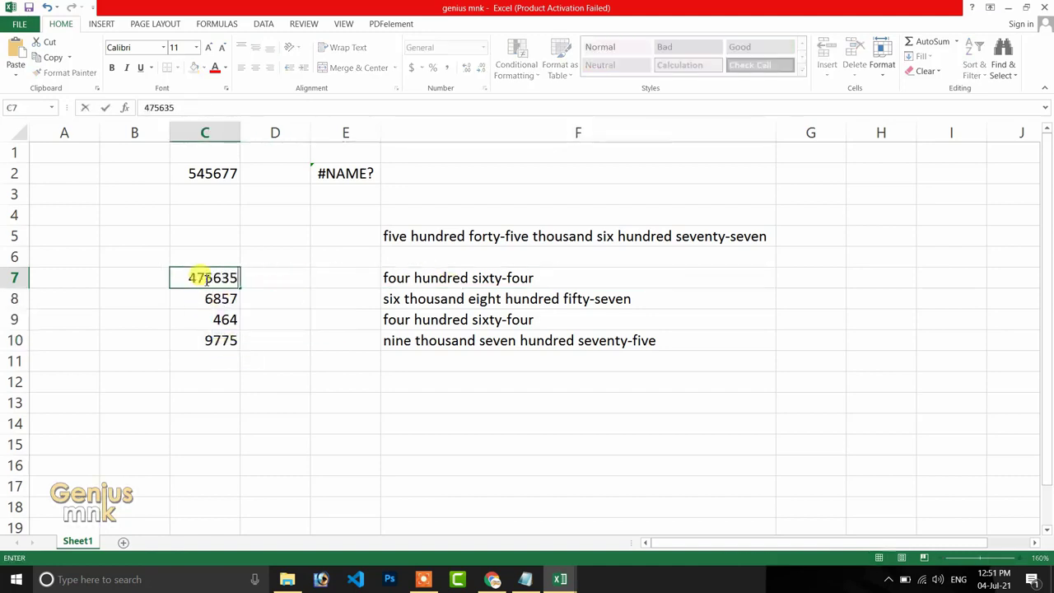
key("Return")
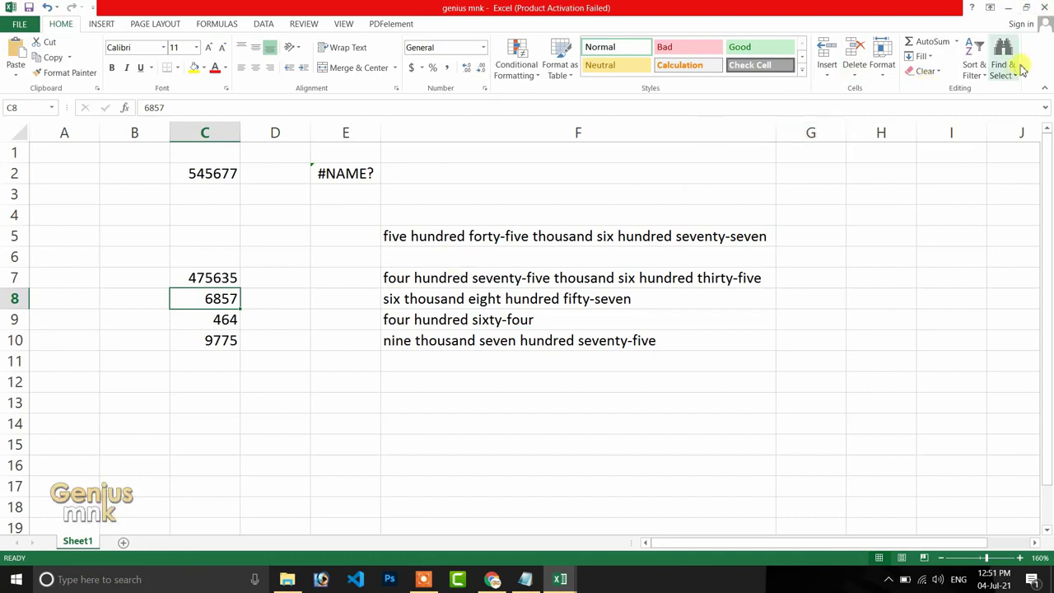
Close Excel, reopen genius mnk from the desktop, dismiss the activation notice, and enable its macros.
left_click(1044, 7)
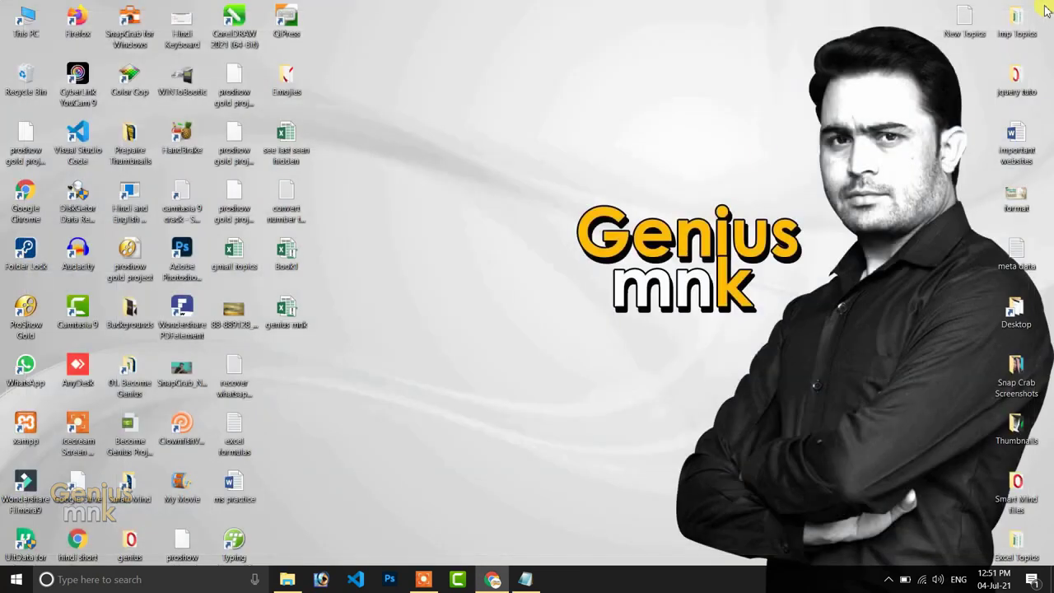
double_click(285, 328)
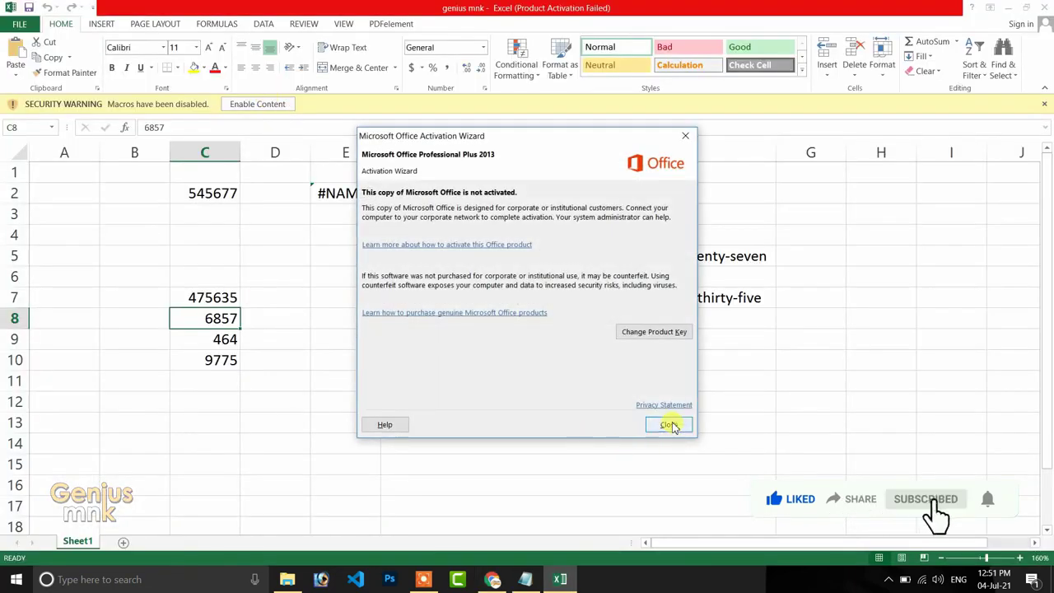
left_click(670, 425)
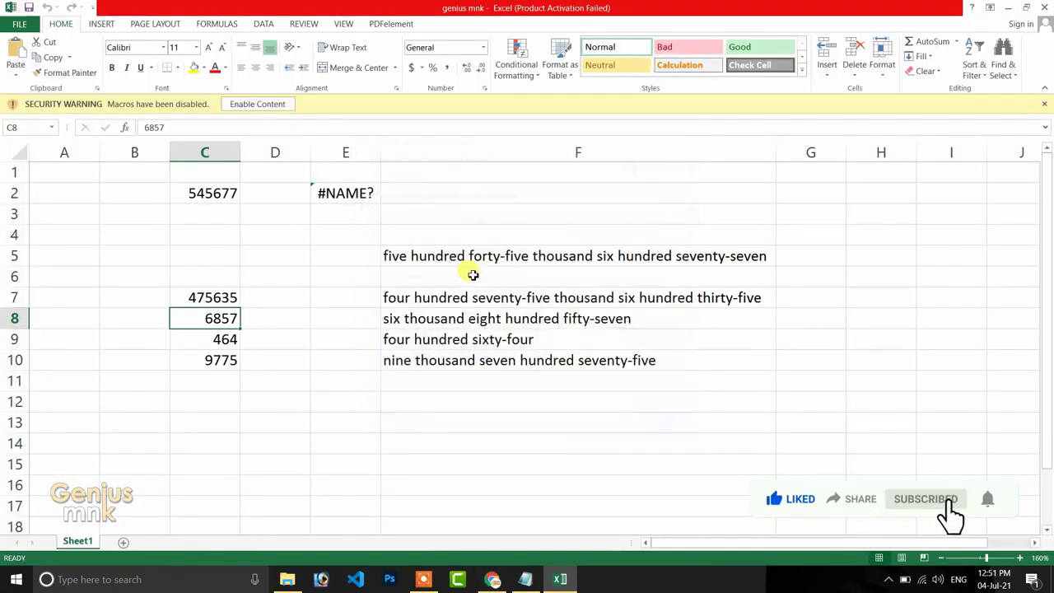
left_click(269, 110)
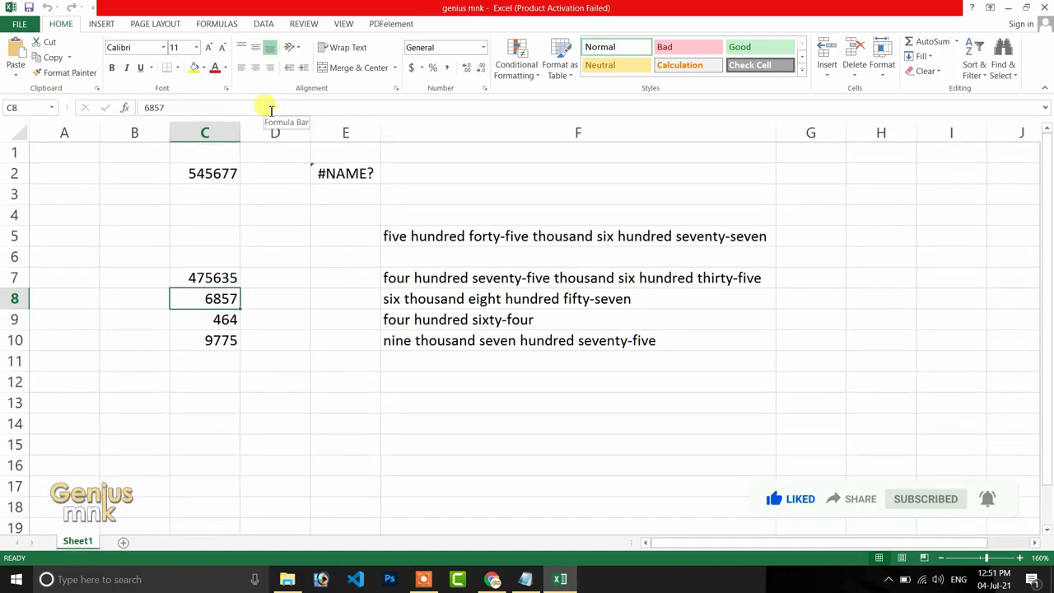